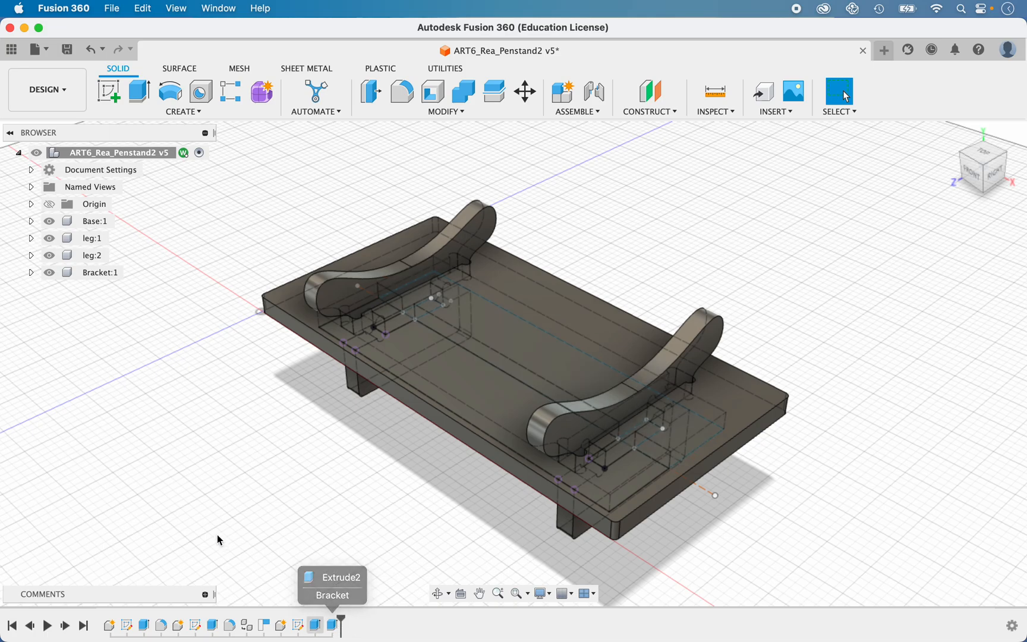
Activate the Bracket component and open its Sketch1 for editing, with the history rolled back to just after that sketch.
click(101, 273)
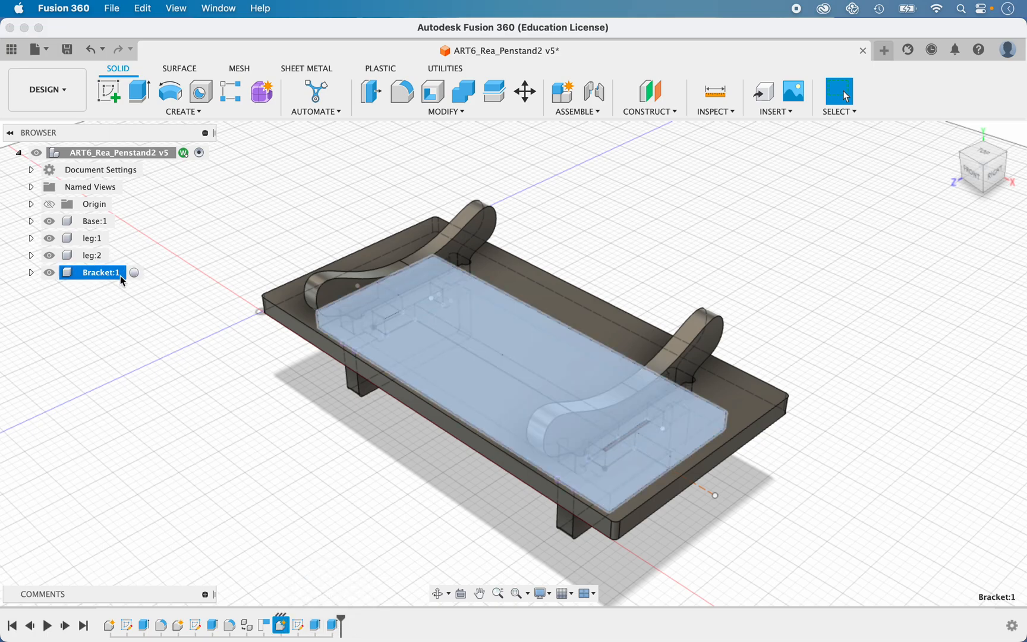
click(132, 273)
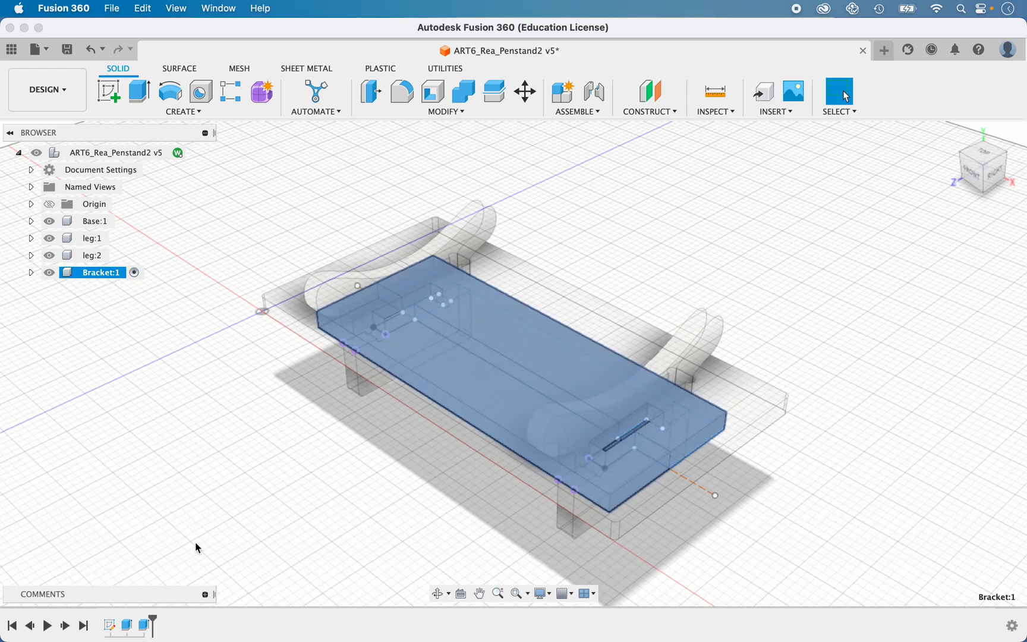
click(152, 619)
drag(152, 620, 109, 620)
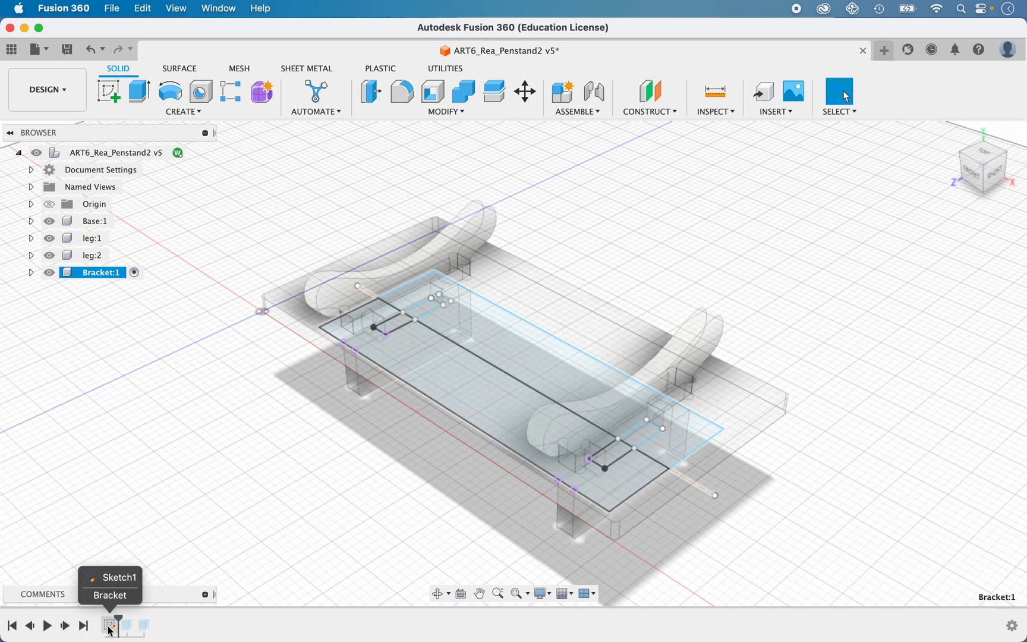
right_click(110, 630)
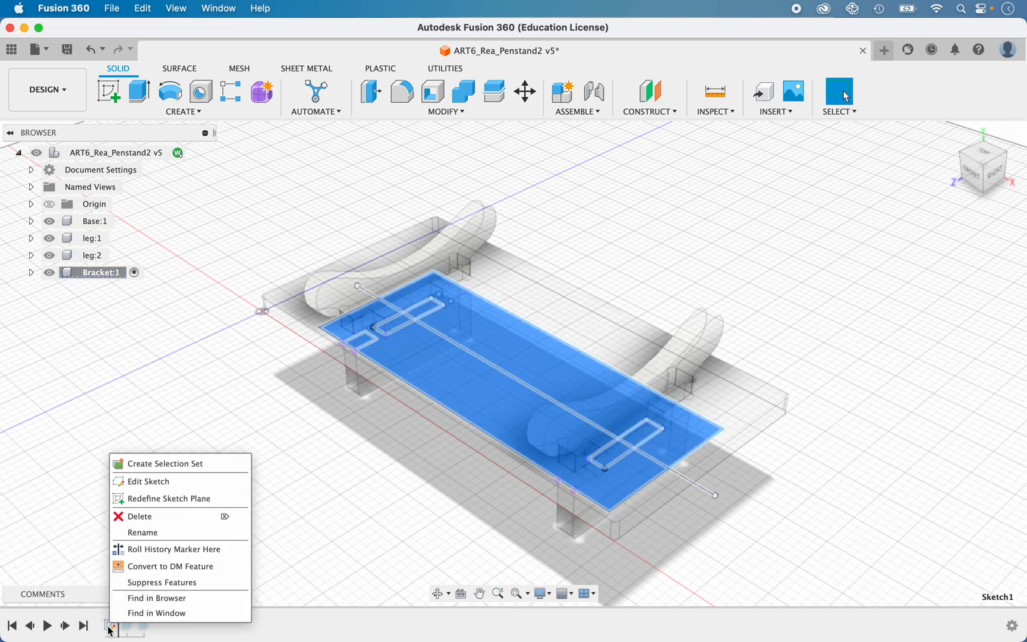
click(154, 483)
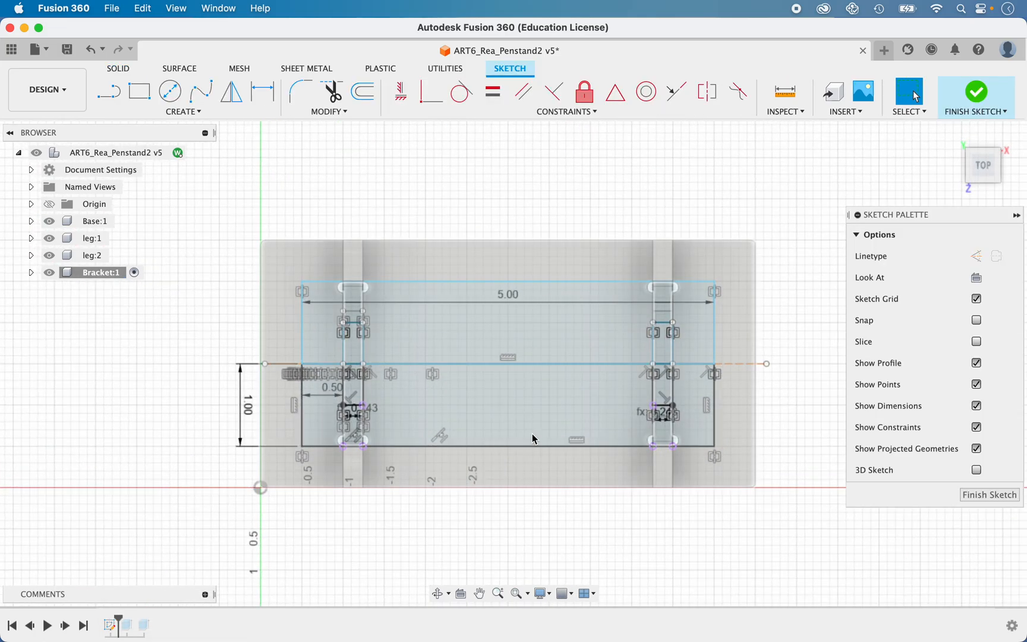
Hide the Base and both leg components so only the bracket sketch is shown.
click(49, 221)
click(49, 238)
click(49, 255)
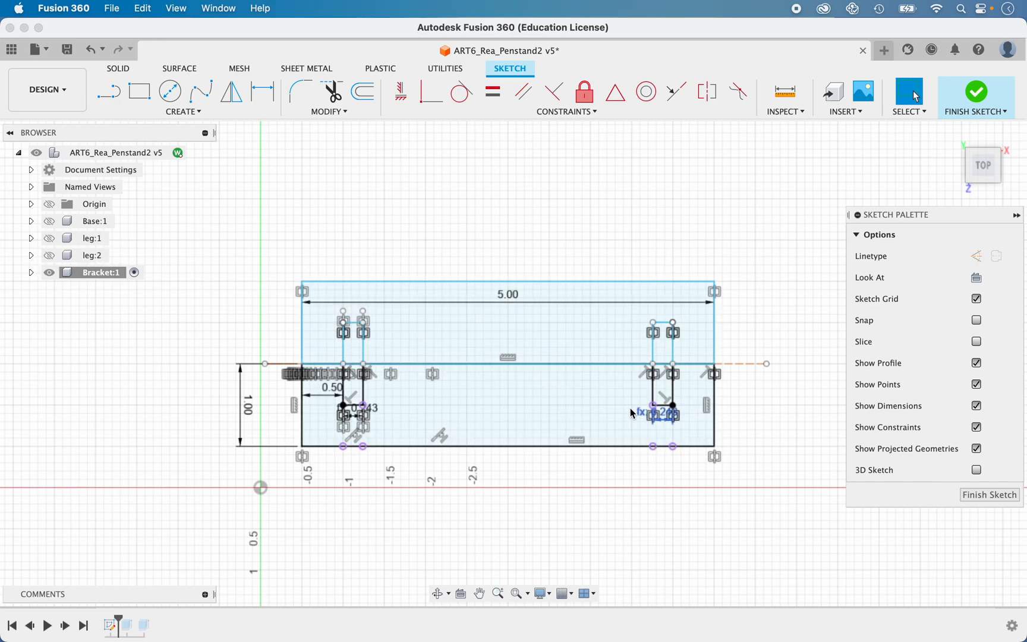
Draw a circle of diameter tooldiam on the right slot's right edge and move it down to touch the slot's lower corner.
scroll(597, 418, up, 2)
scroll(597, 417, up, 3)
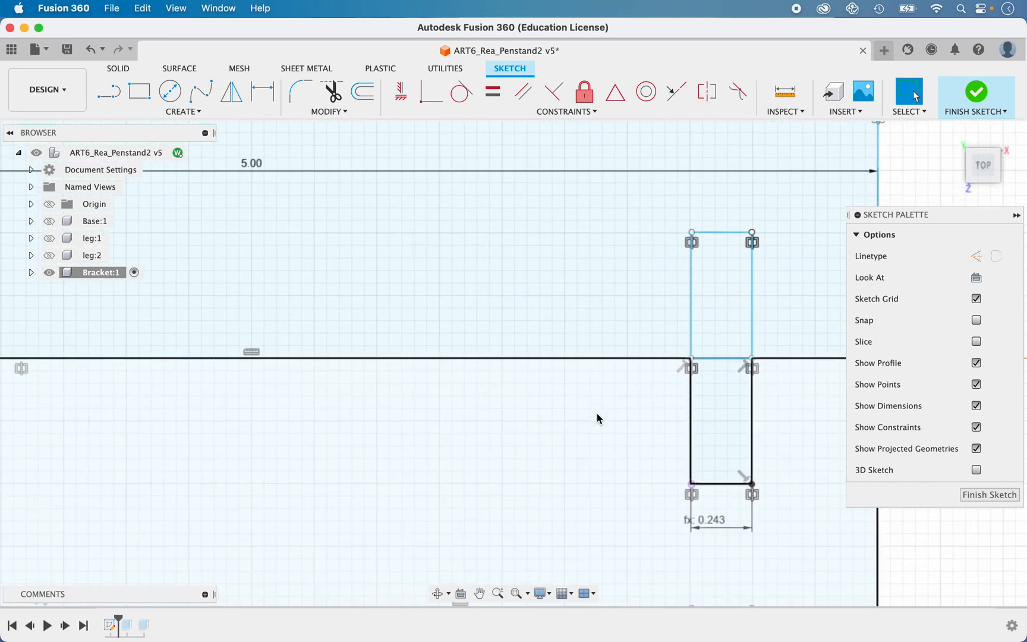
scroll(597, 418, down, 1)
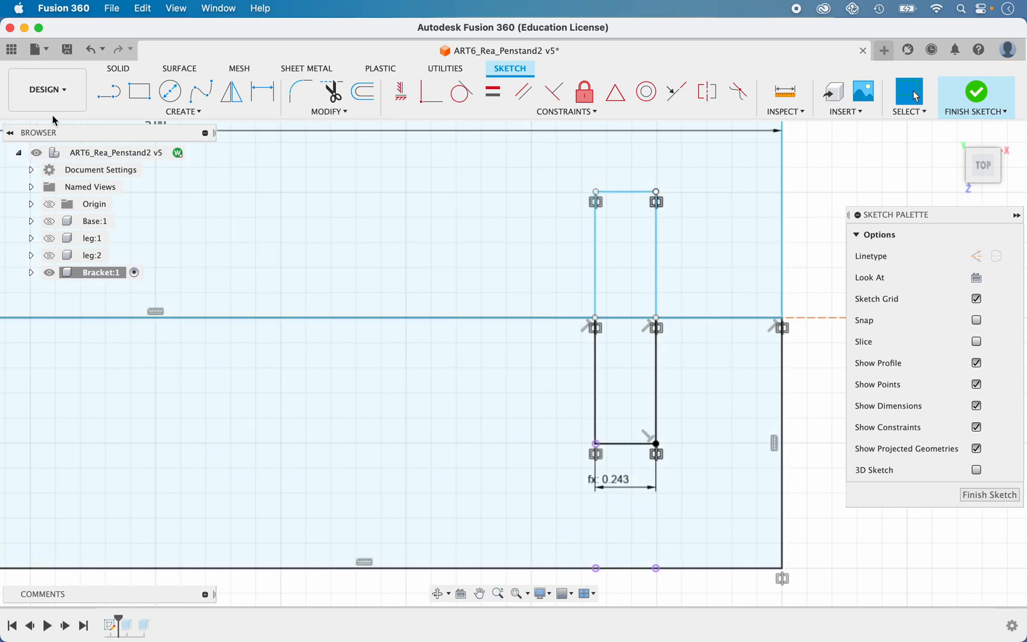
click(171, 93)
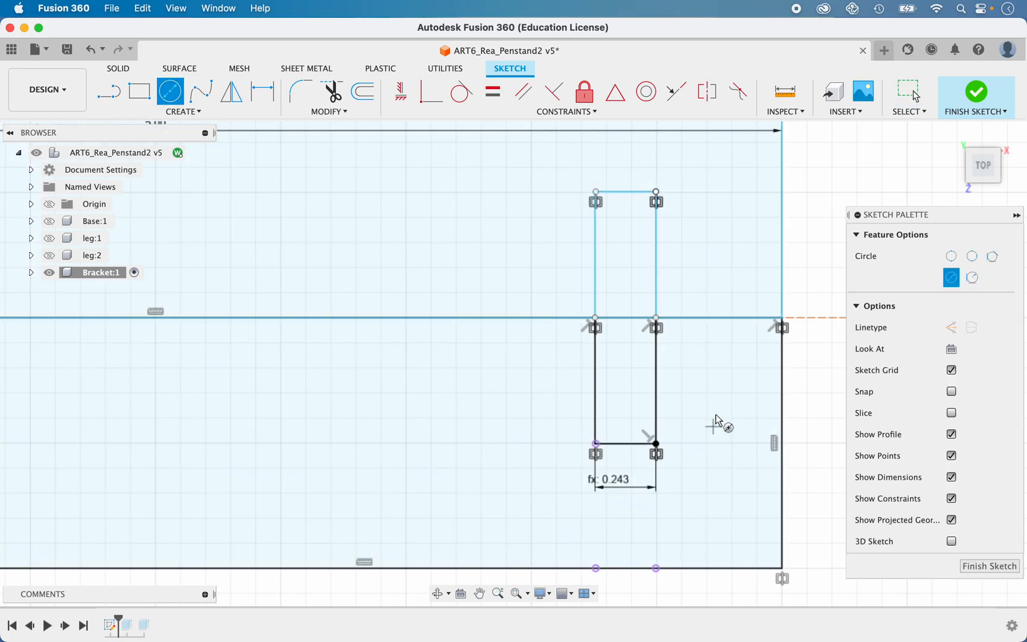
click(656, 406)
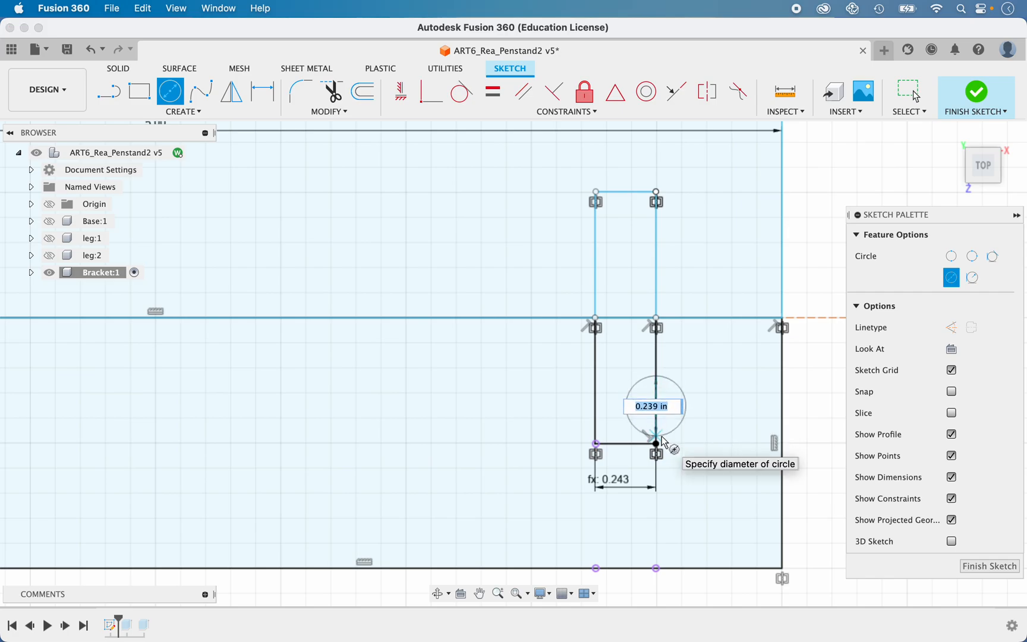
text(t)
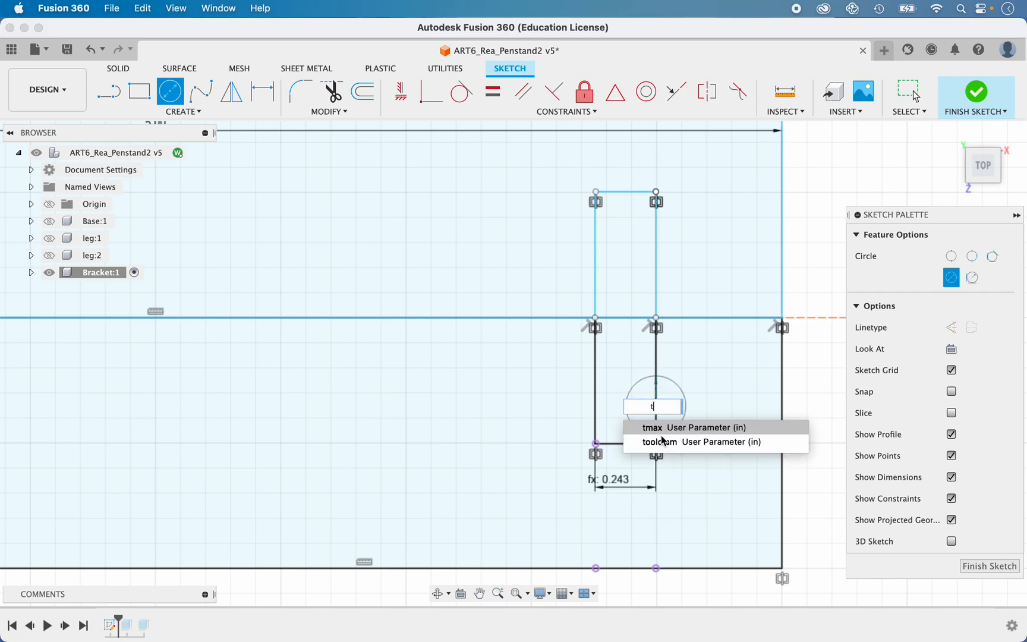
click(663, 441)
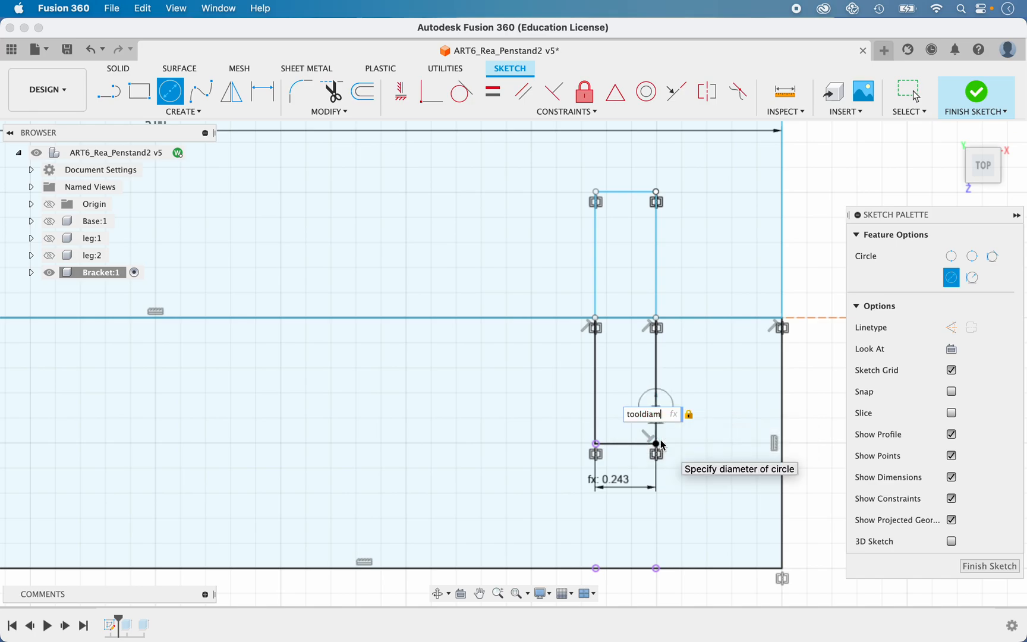
key(Return)
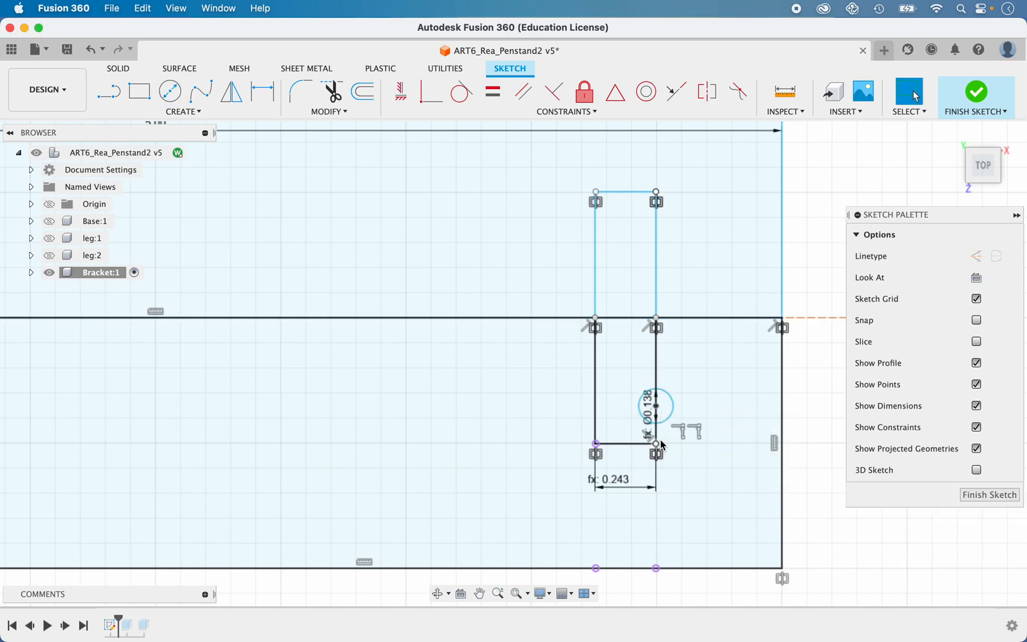
drag(658, 410, 658, 429)
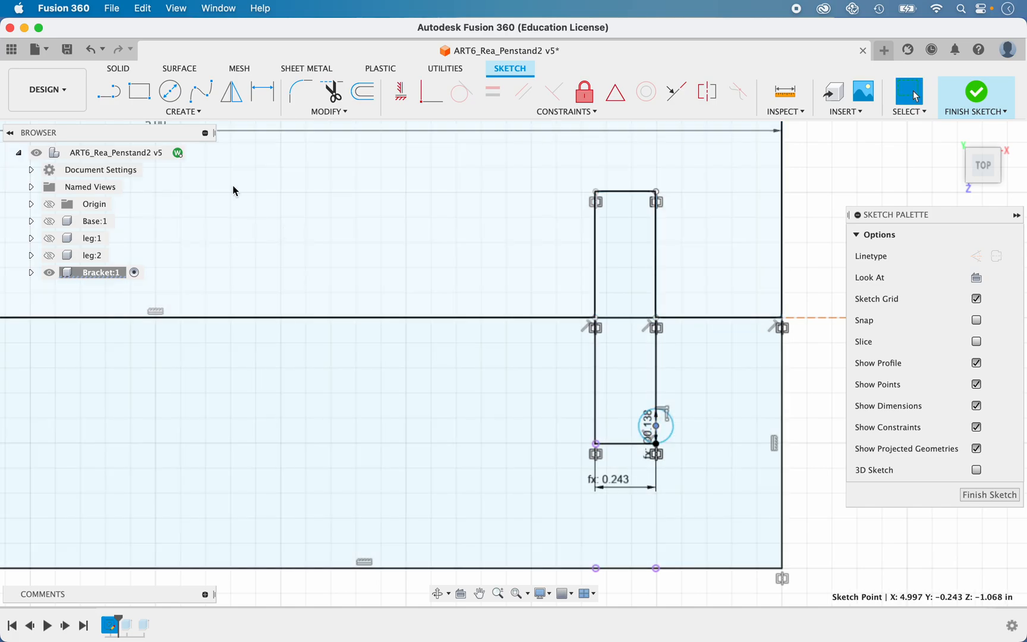
Add a tooldiam-diameter circle on the right slot's left edge and move it down to touch the lower corner.
click(170, 91)
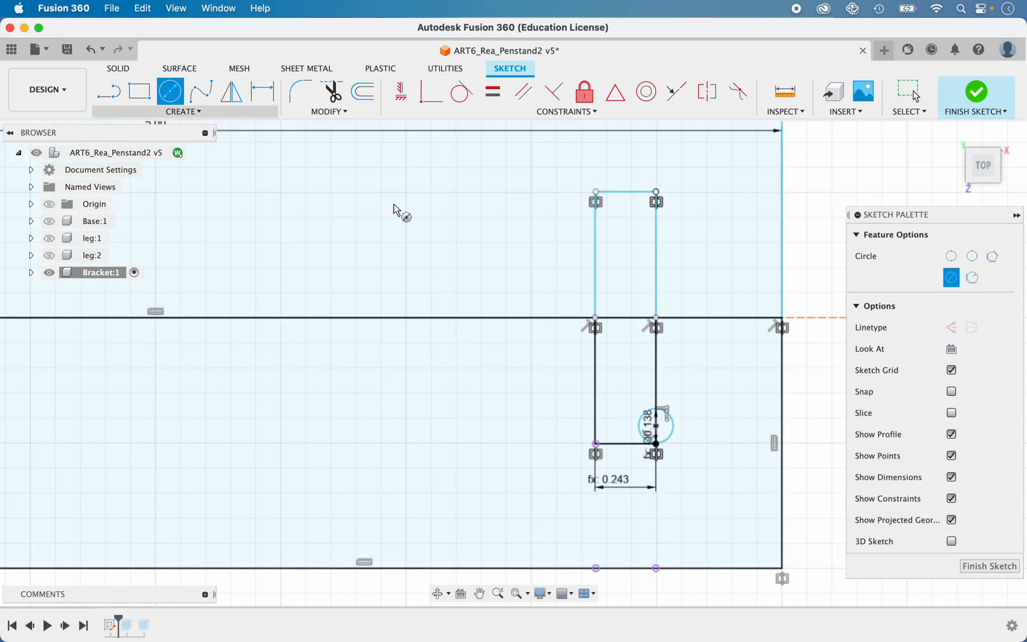
click(595, 394)
text(t)
click(593, 420)
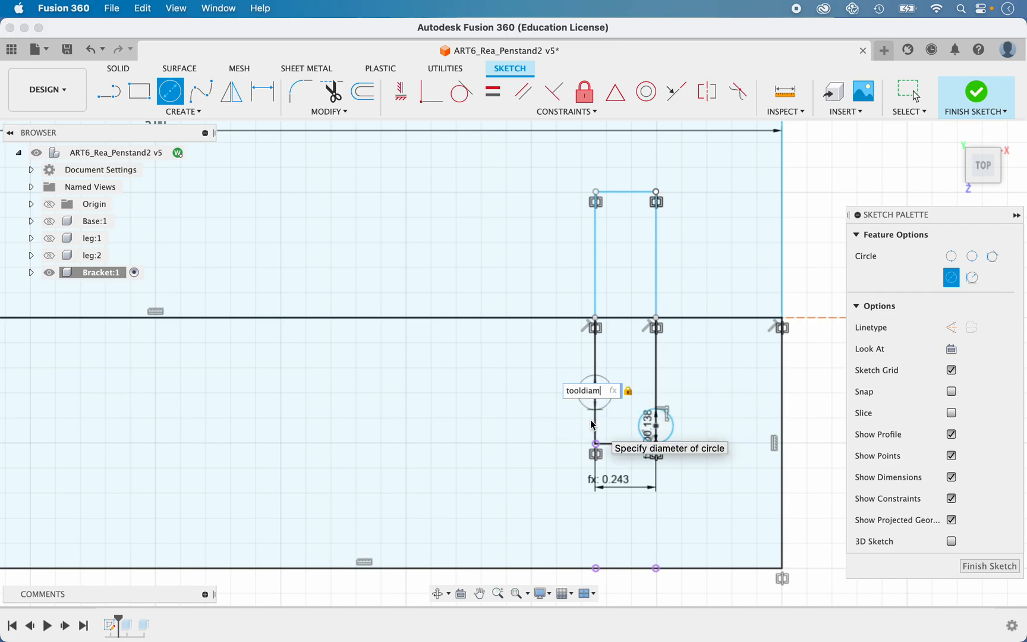
key(Return)
drag(596, 393, 593, 427)
Add a tooldiam-diameter circle on the left slot's right edge and move it down to touch the slot's lower corner.
scroll(122, 460, left, 5)
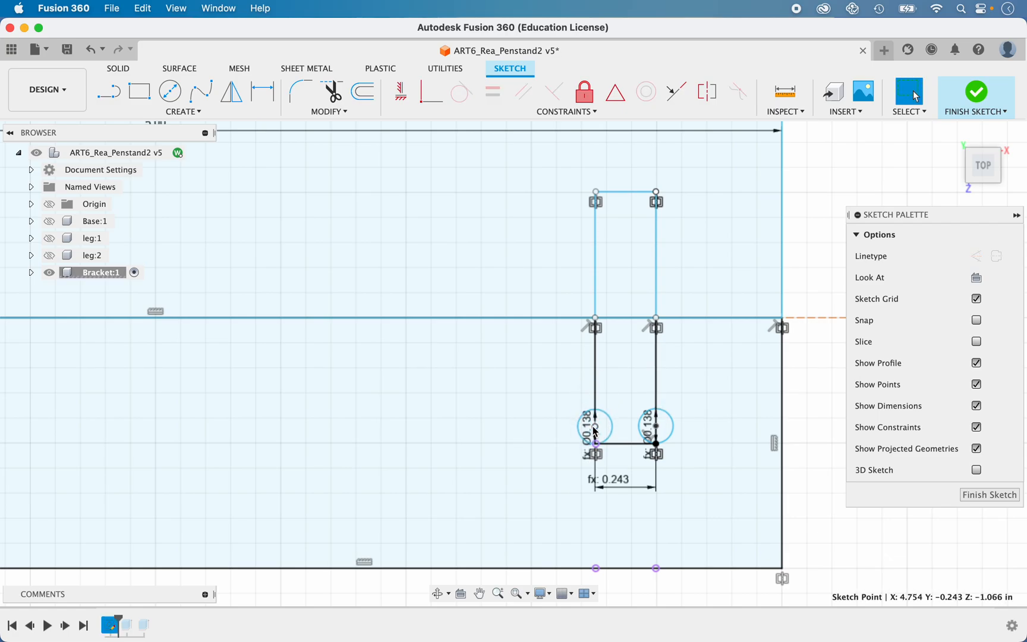
scroll(122, 465, left, 5)
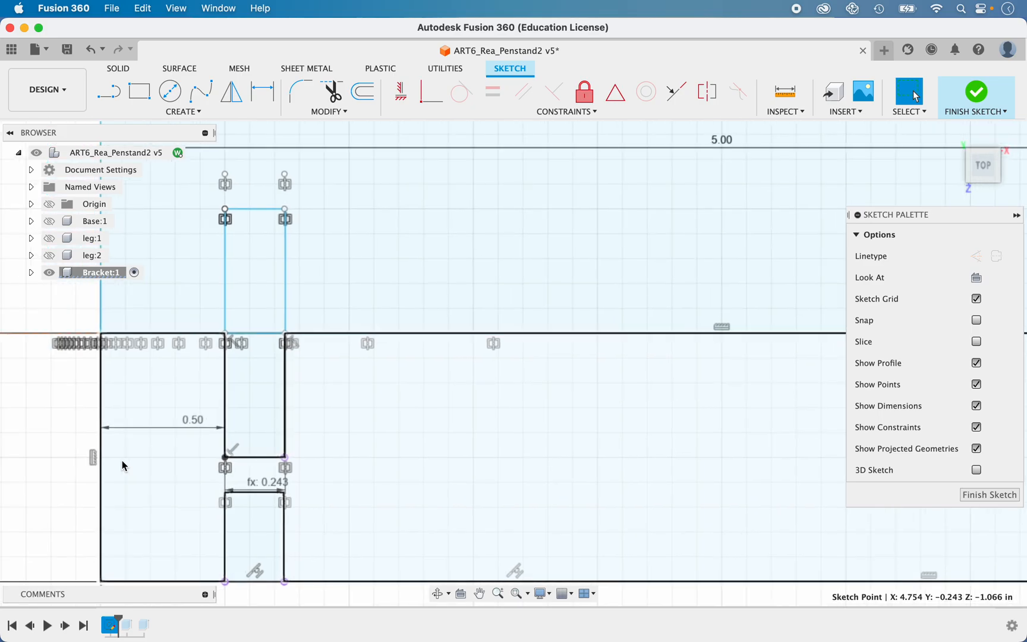
click(170, 92)
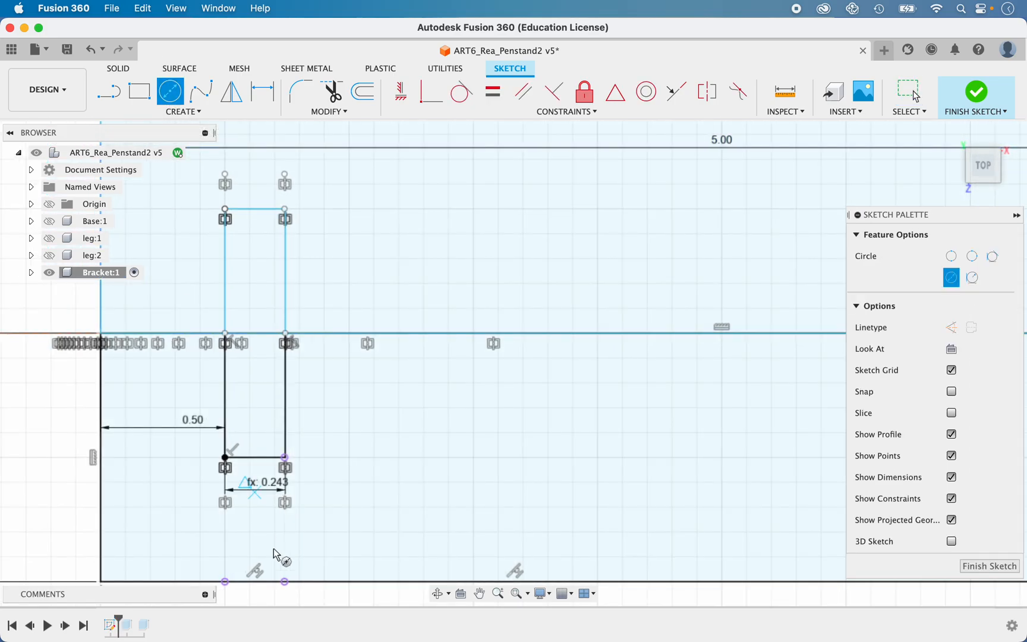
click(285, 413)
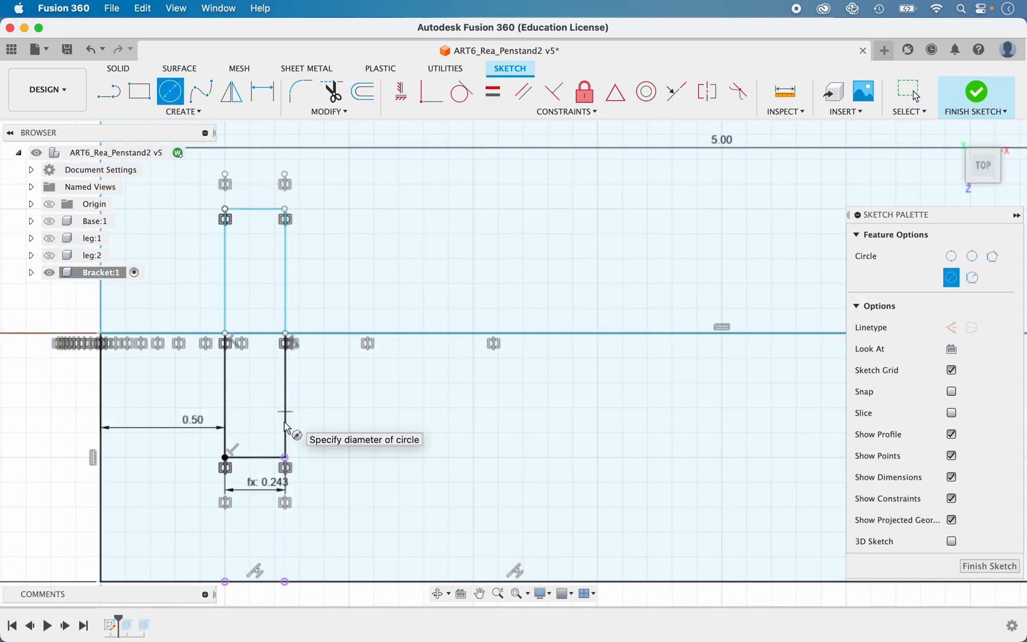
text(tool)
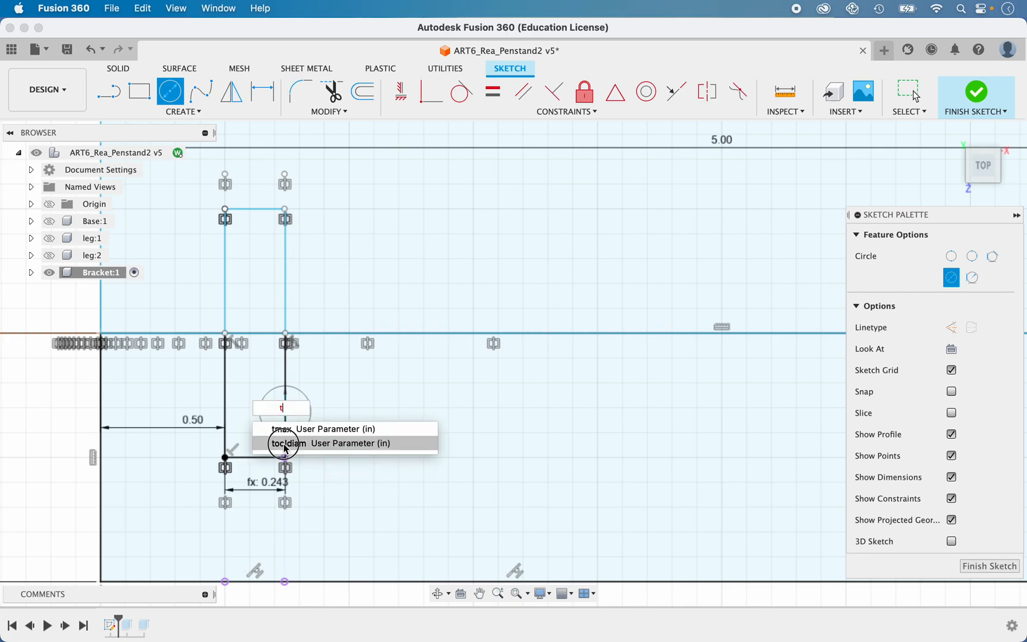
click(285, 426)
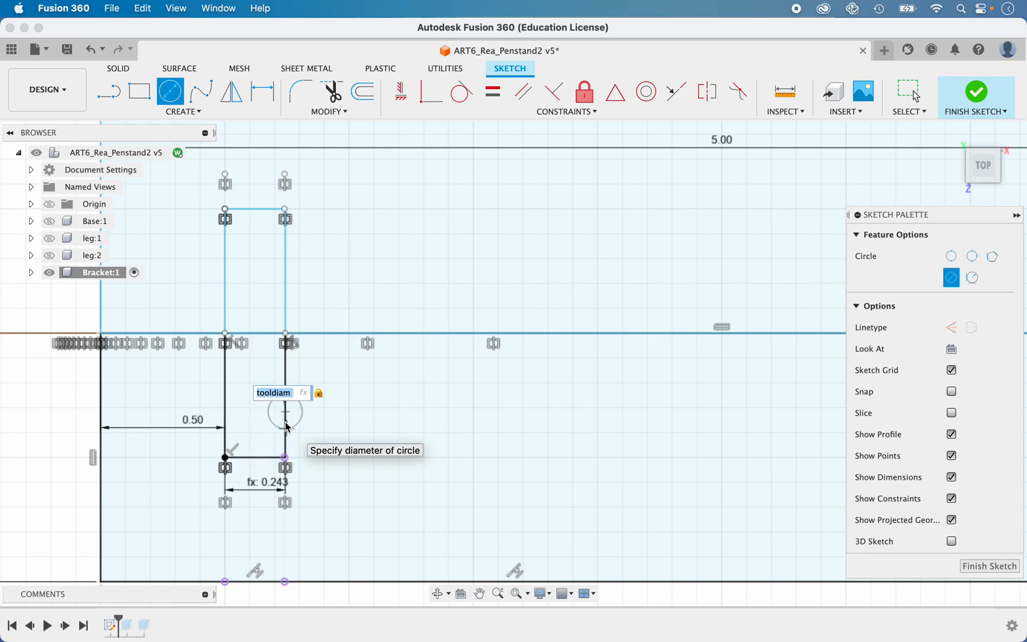
key(Return)
drag(286, 417, 288, 445)
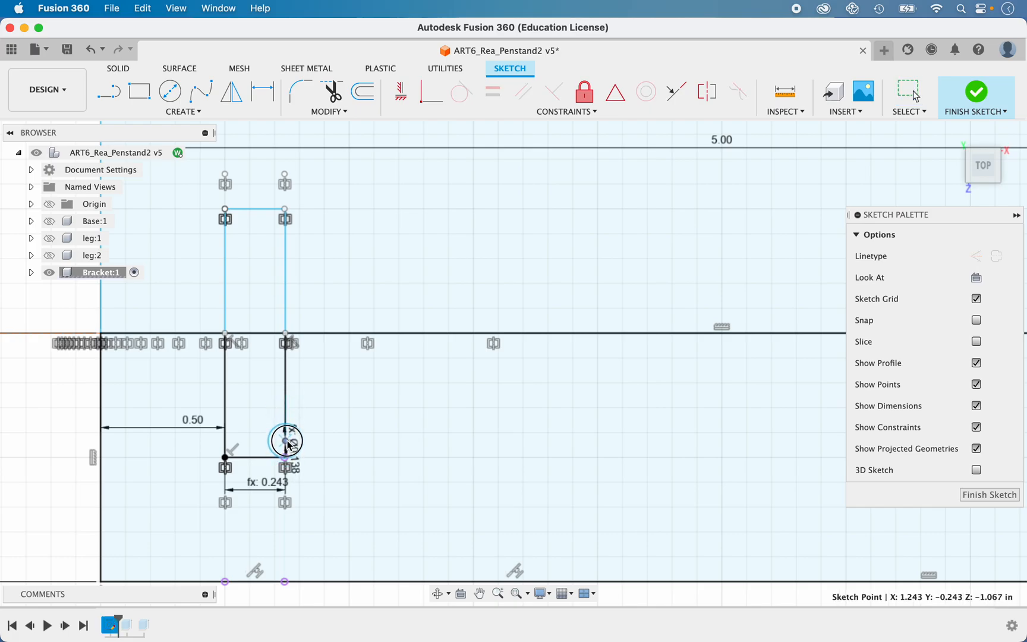
key(Escape)
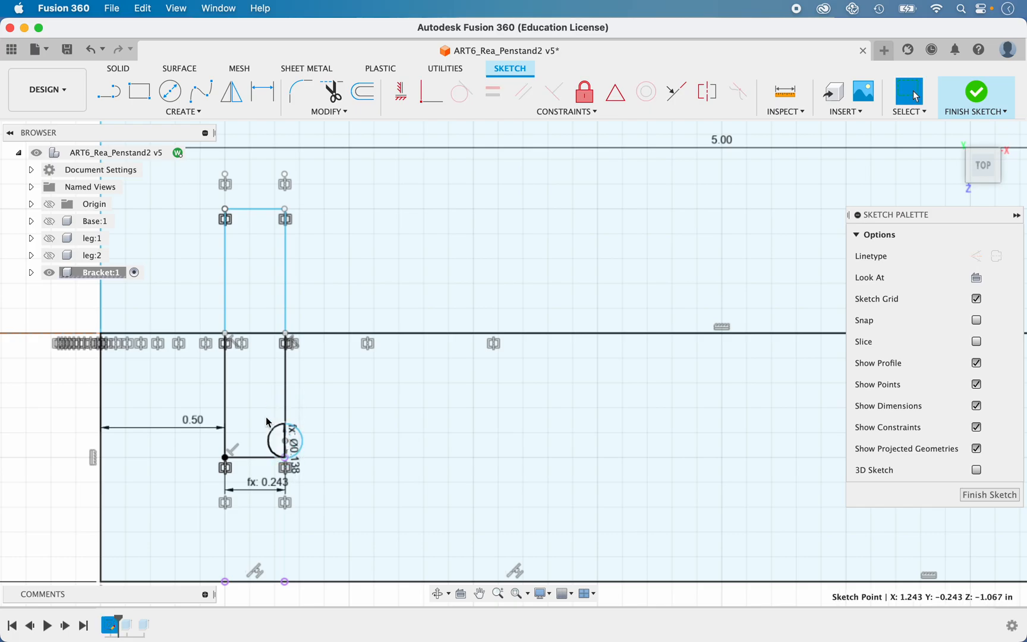
Add a tooldiam-diameter circle on the left slot's left edge and move it down to touch the lower corner.
click(170, 91)
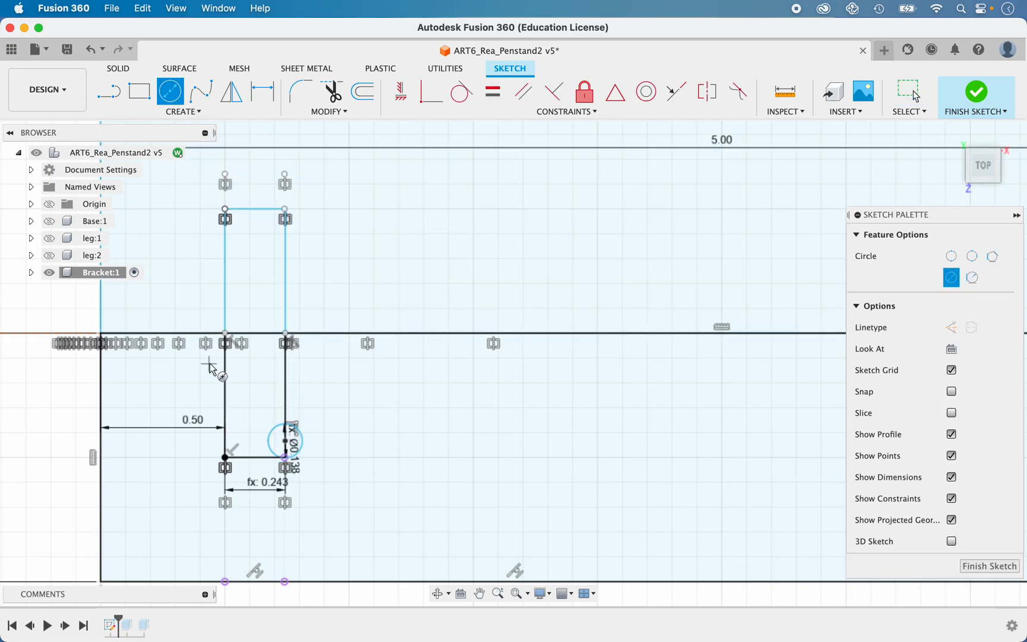
click(224, 406)
text(tooldiam)
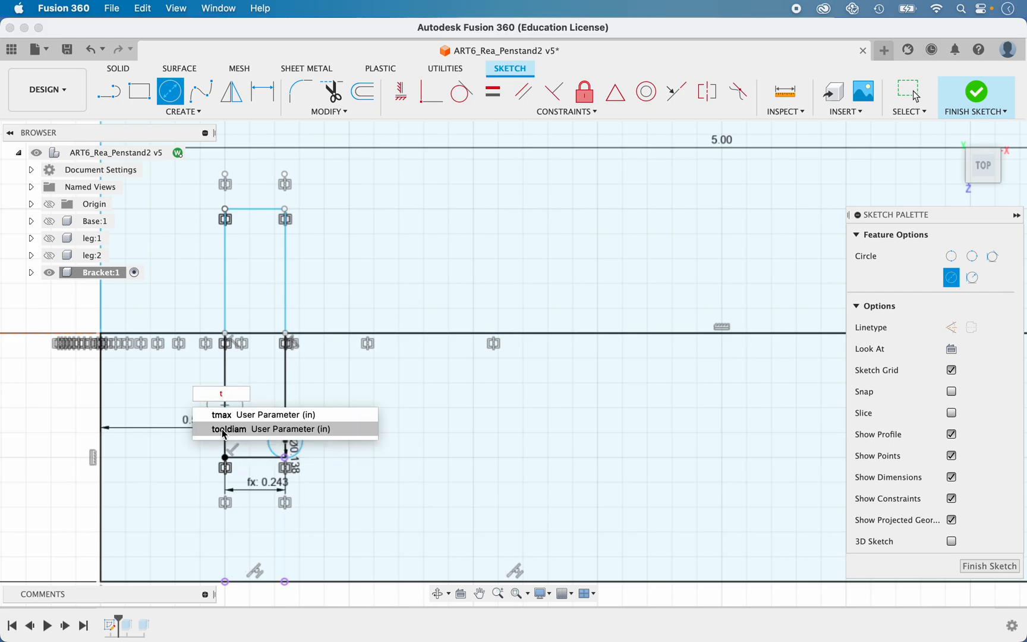
click(222, 429)
key(Return)
key(Escape)
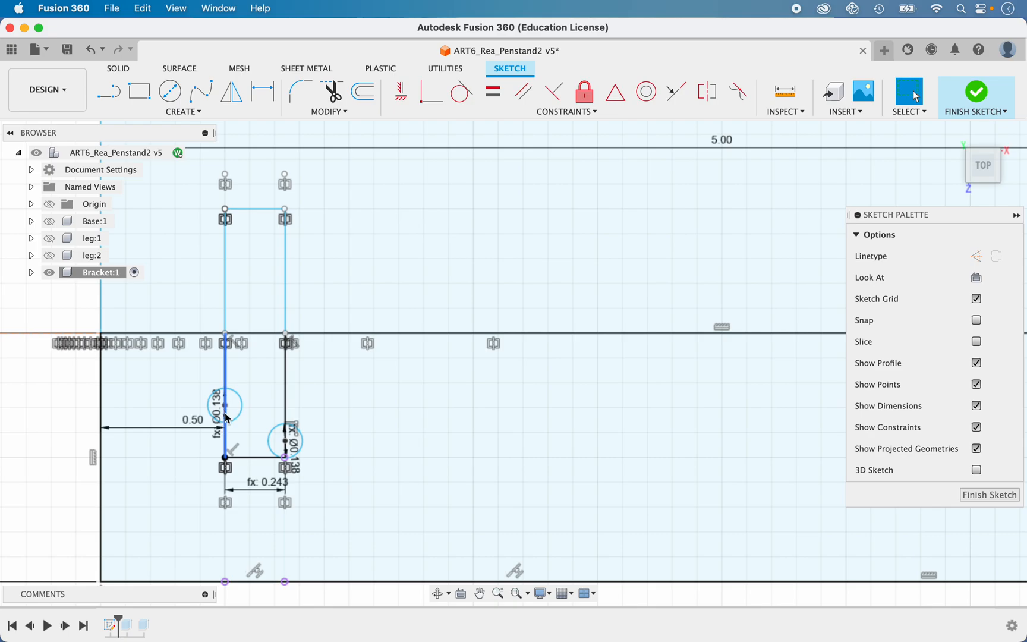
drag(226, 424, 226, 443)
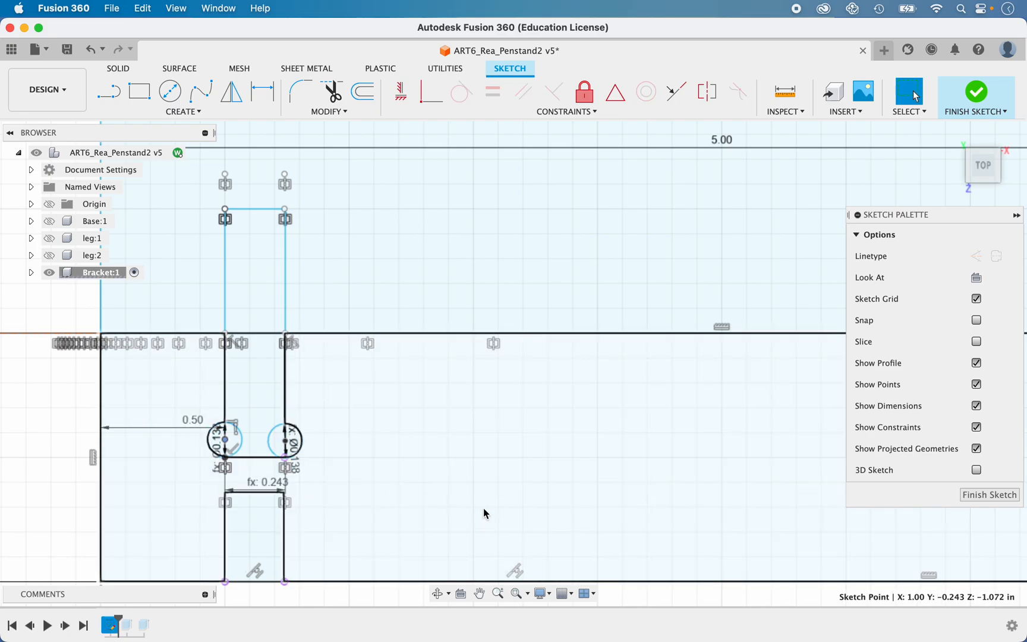
click(483, 509)
Mirror the four tool-diameter relief circles across the bracket's dashed horizontal centerline and finish the sketch.
scroll(401, 537, down, 2)
scroll(402, 536, down, 3)
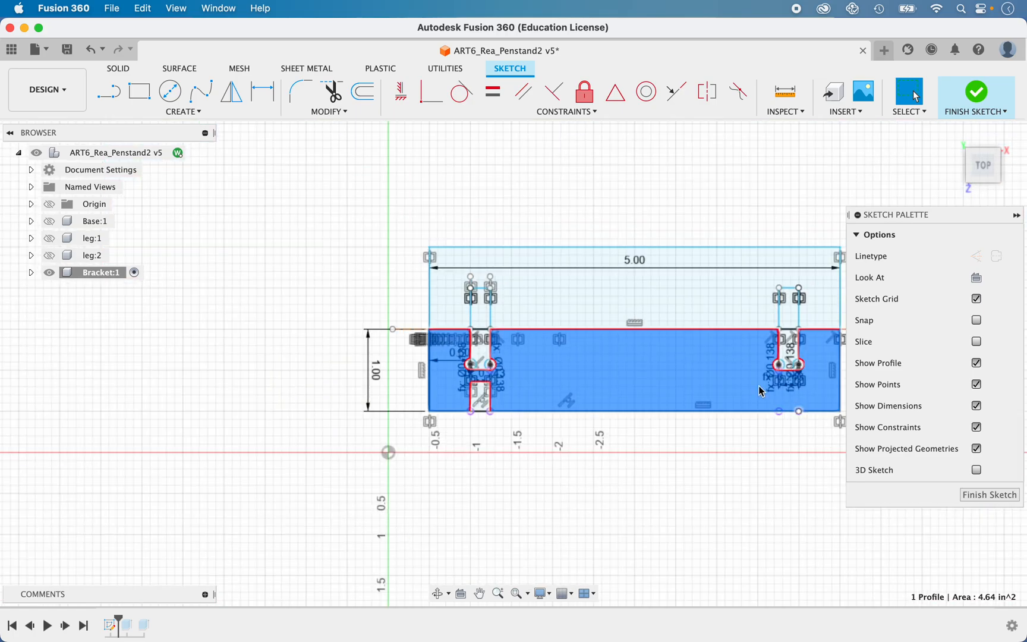
scroll(630, 373, right, 3)
scroll(629, 372, right, 2)
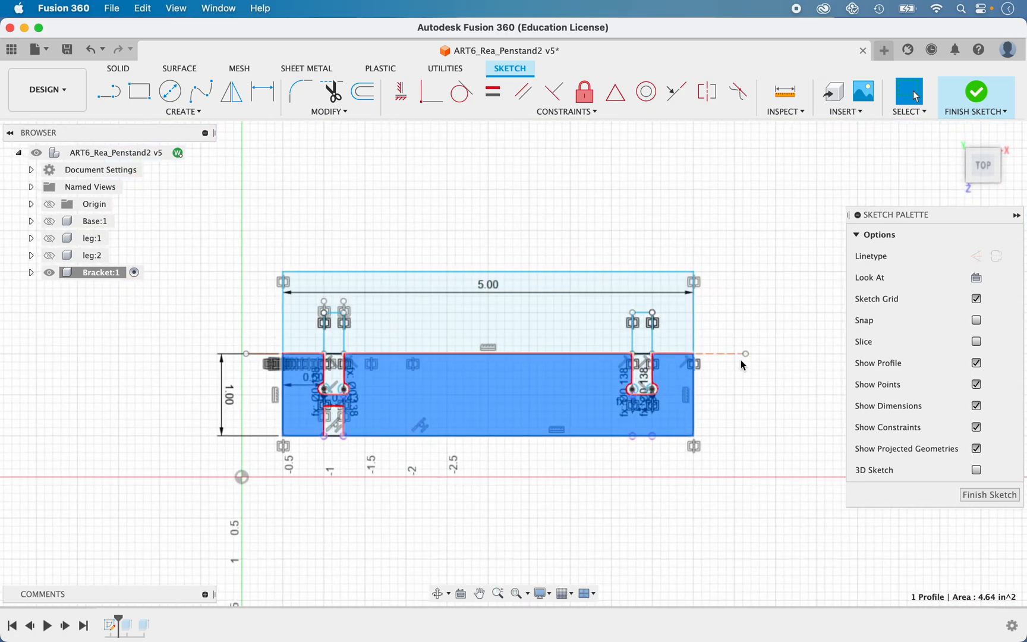
click(231, 98)
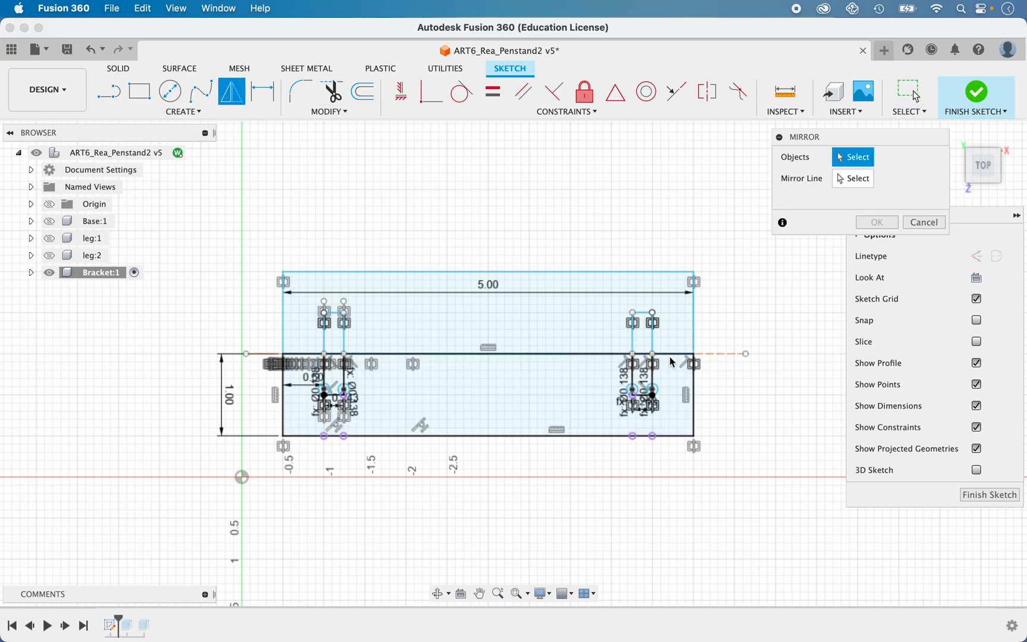
click(654, 390)
click(632, 389)
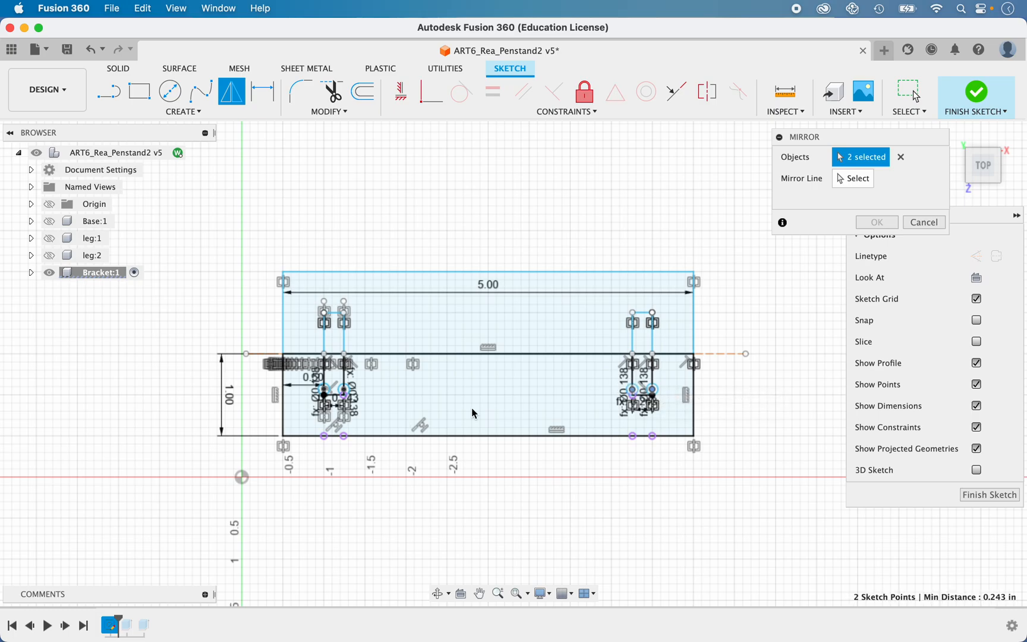
click(347, 392)
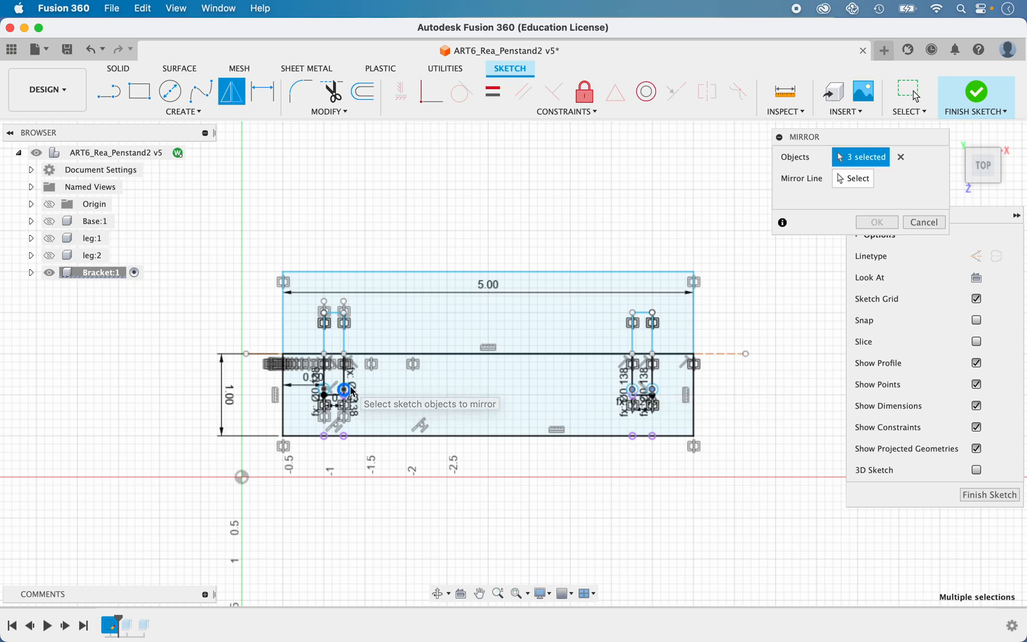
click(331, 392)
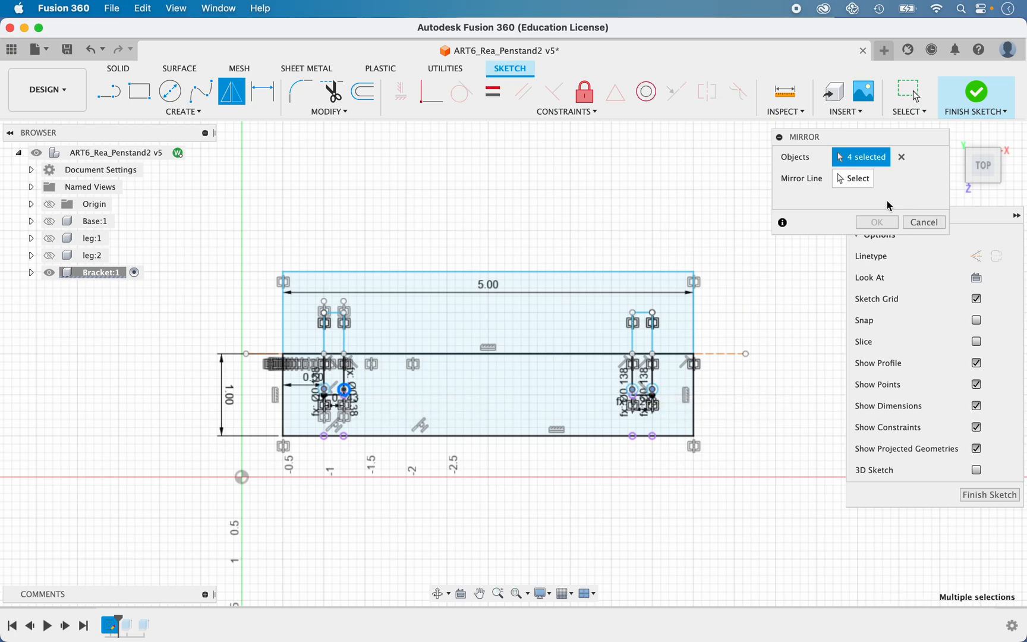
click(331, 391)
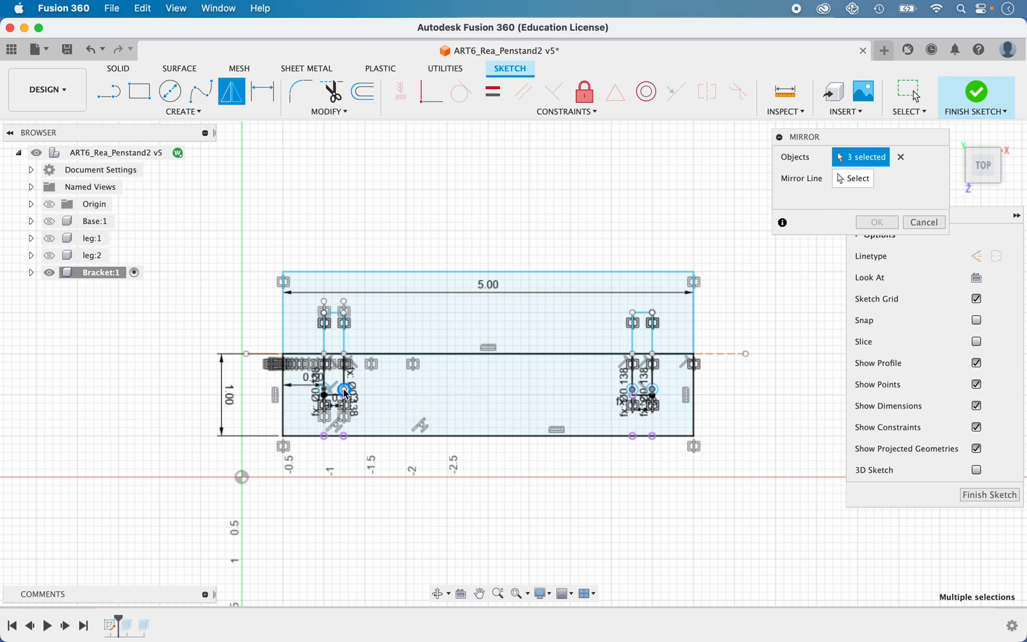
scroll(343, 391, up, 5)
click(324, 390)
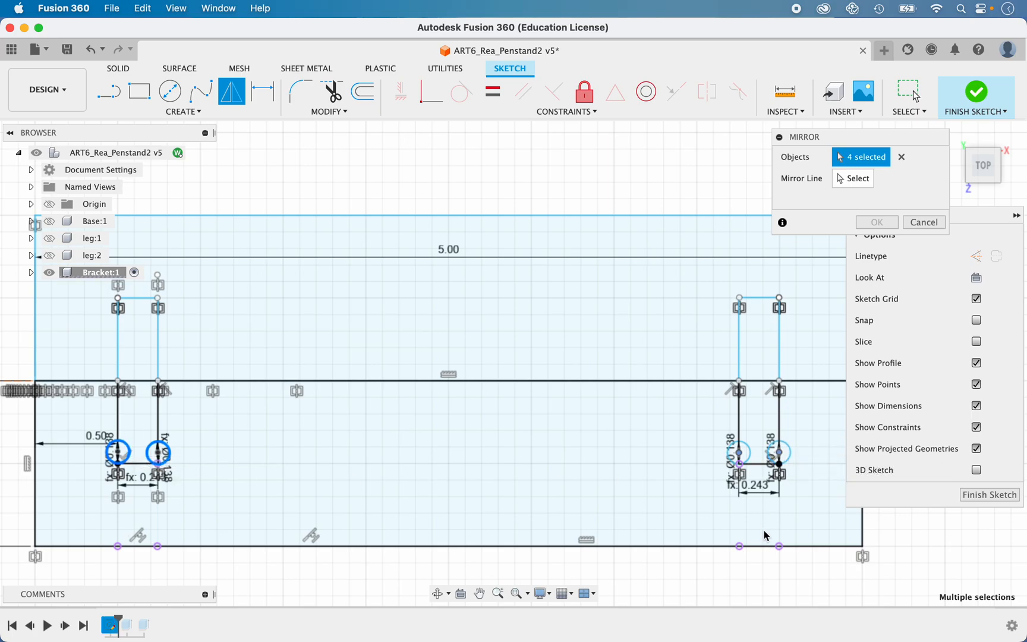
click(790, 449)
click(746, 445)
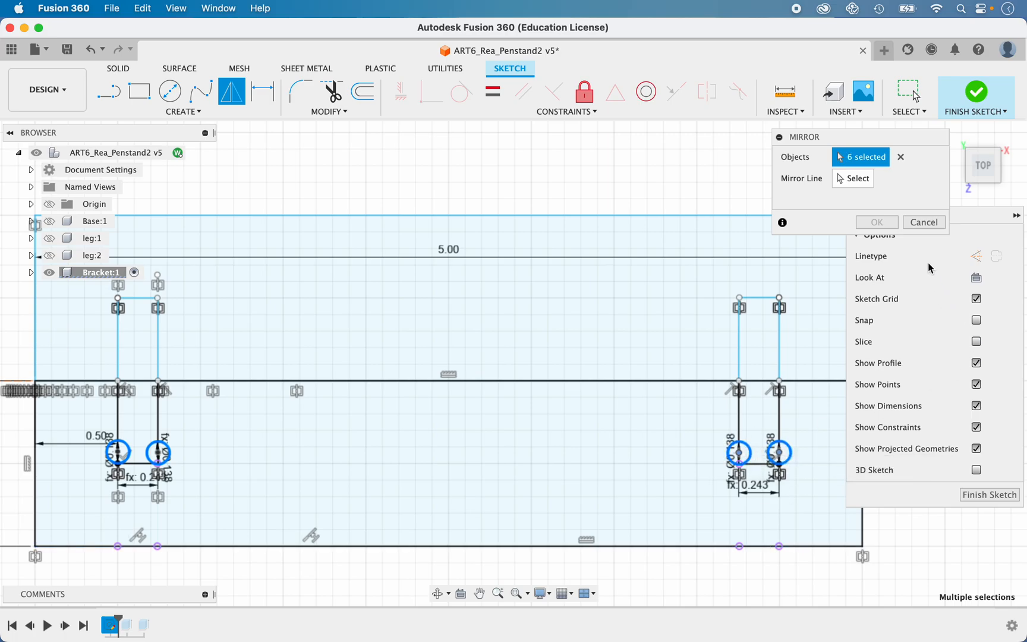
click(863, 183)
scroll(586, 313, down, 3)
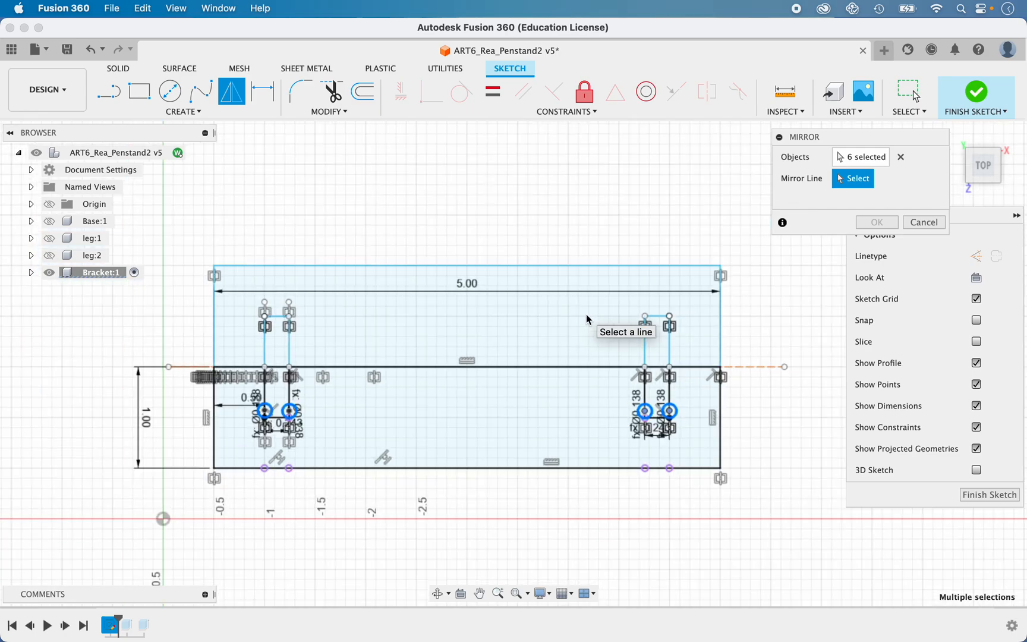
click(179, 369)
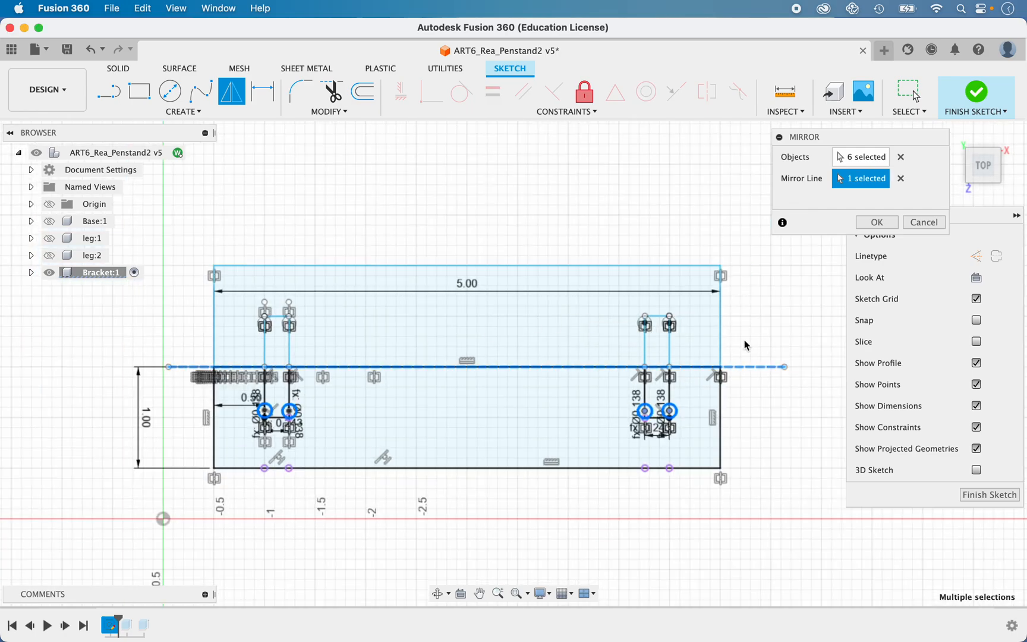
click(886, 222)
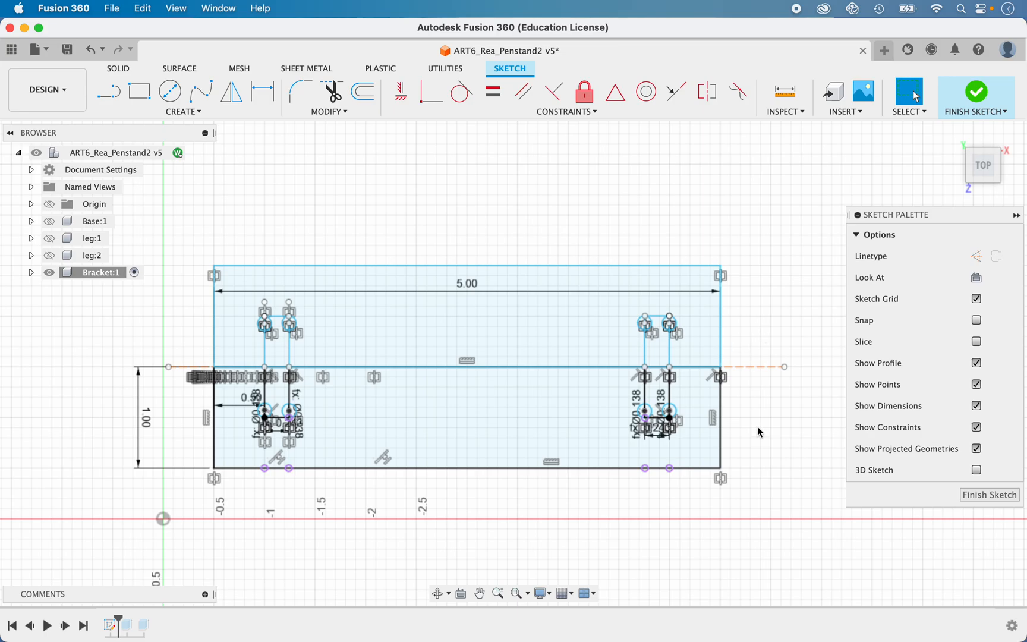
click(981, 494)
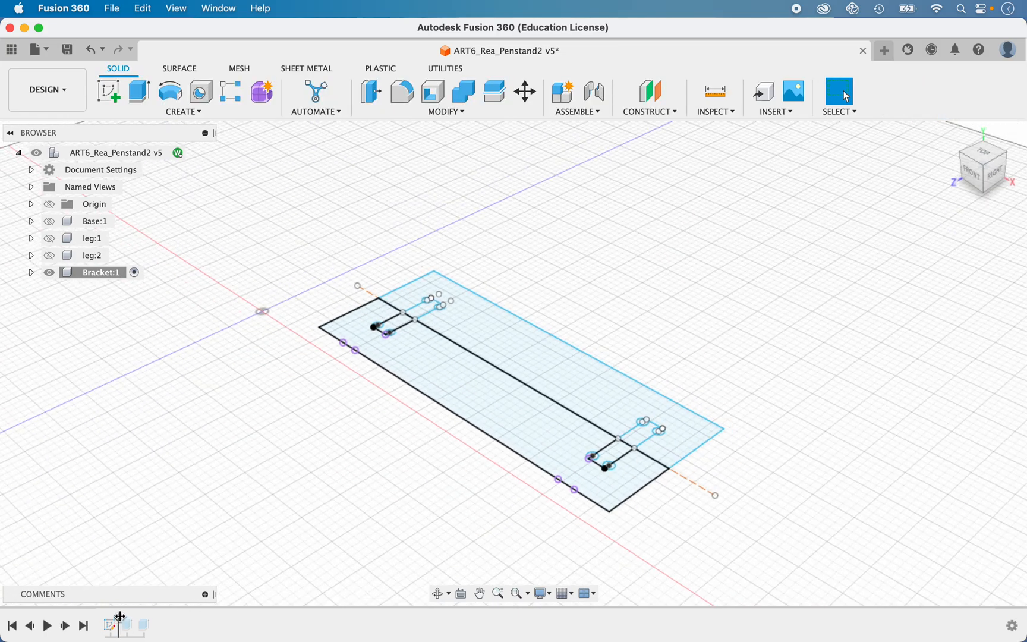
Roll the timeline past Extrude1 and replace its profiles with the front bracket half and small under-slot area, excluding the relief circles.
drag(117, 618, 136, 619)
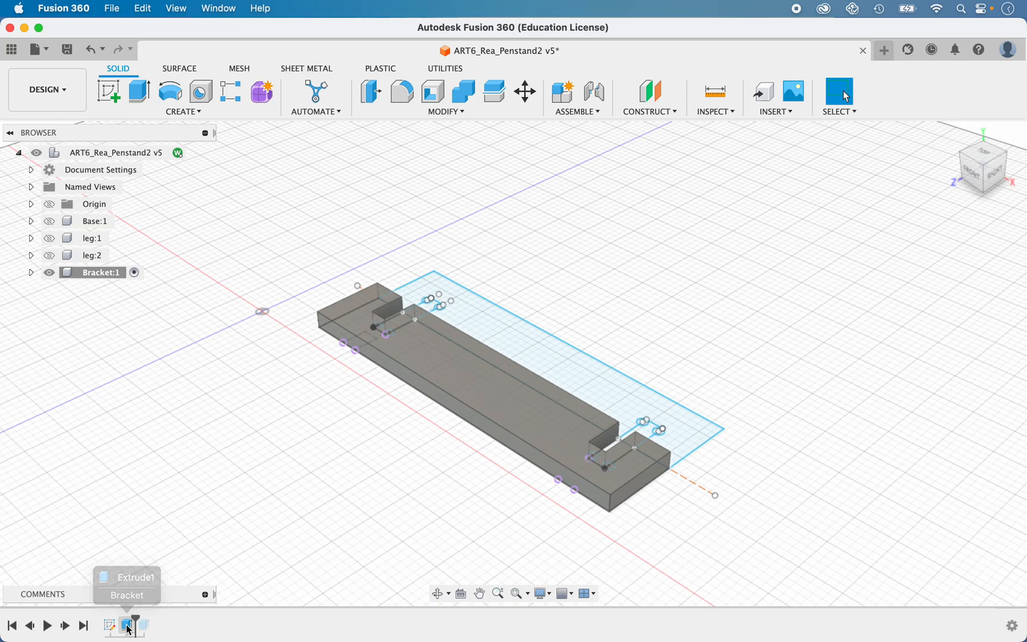
right_click(127, 626)
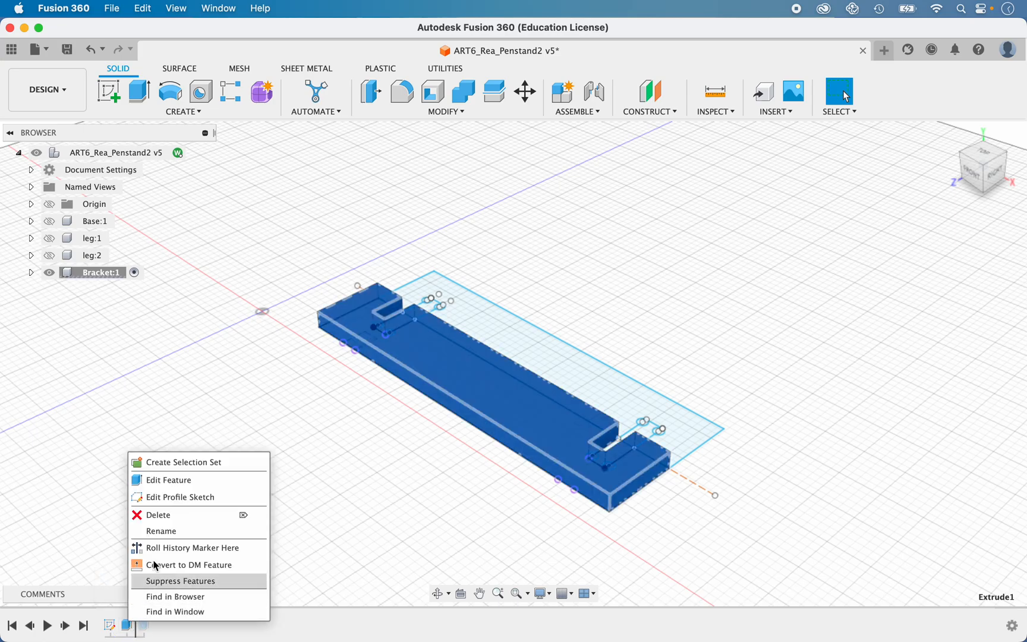
click(159, 482)
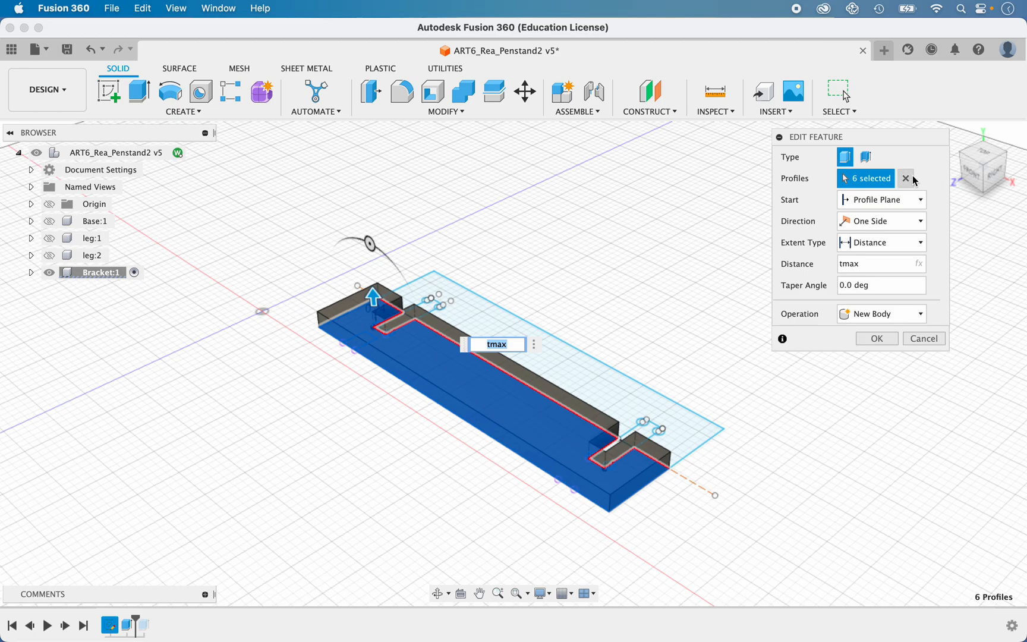
click(906, 179)
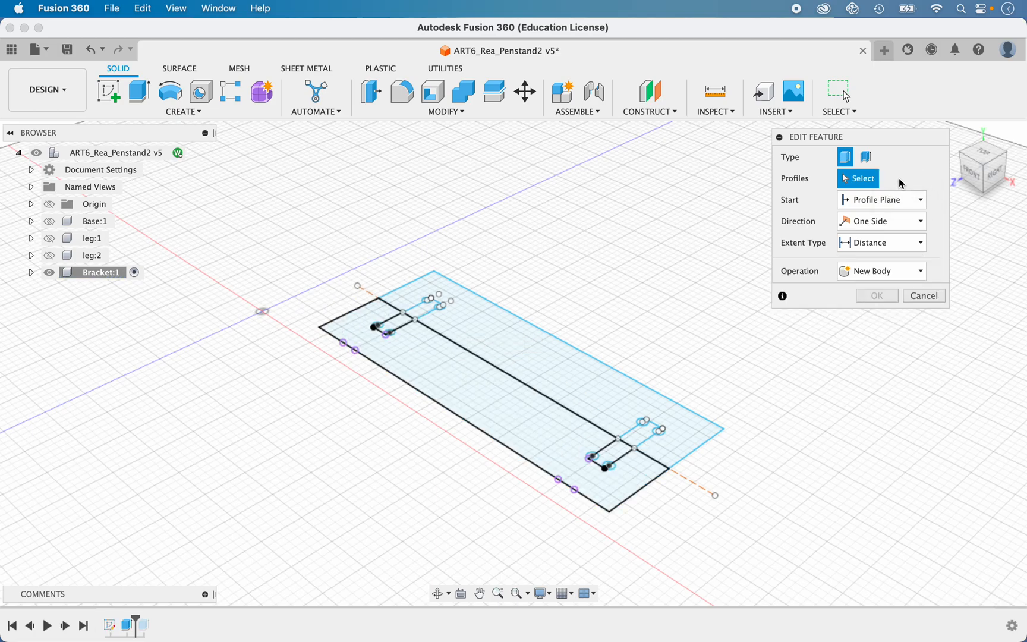
click(501, 418)
click(361, 343)
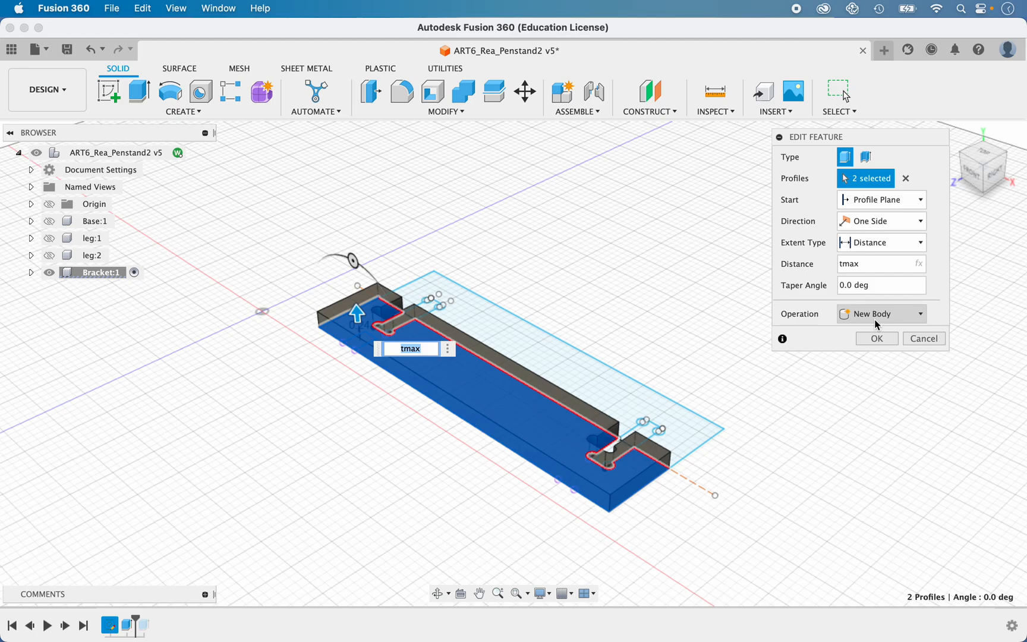
click(876, 338)
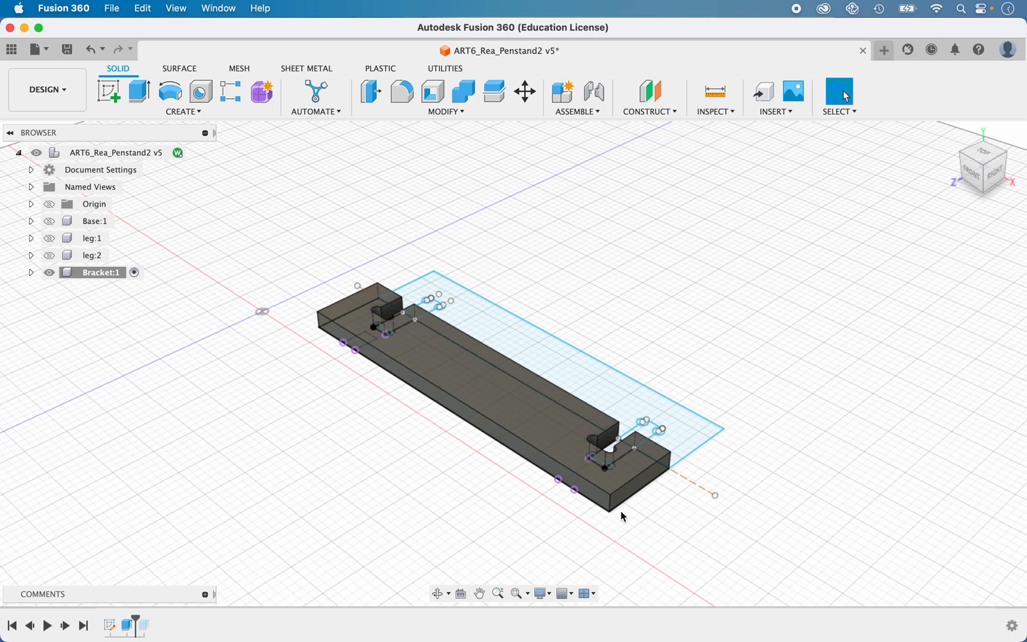
Fillet the two outer vertical corner edges of the front bracket half with a 0.06 in radius.
click(404, 97)
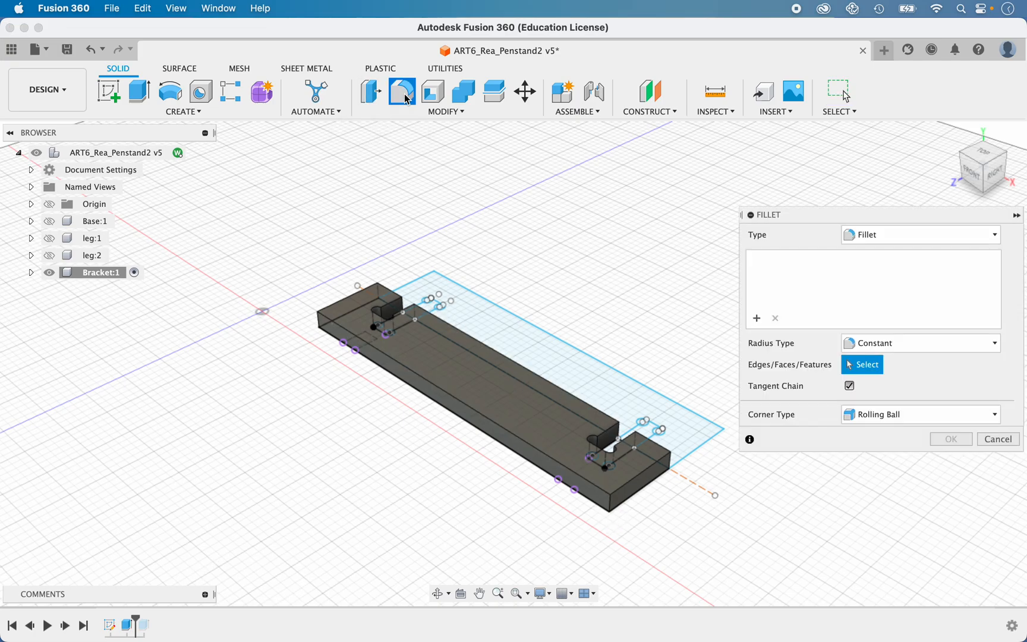
click(321, 325)
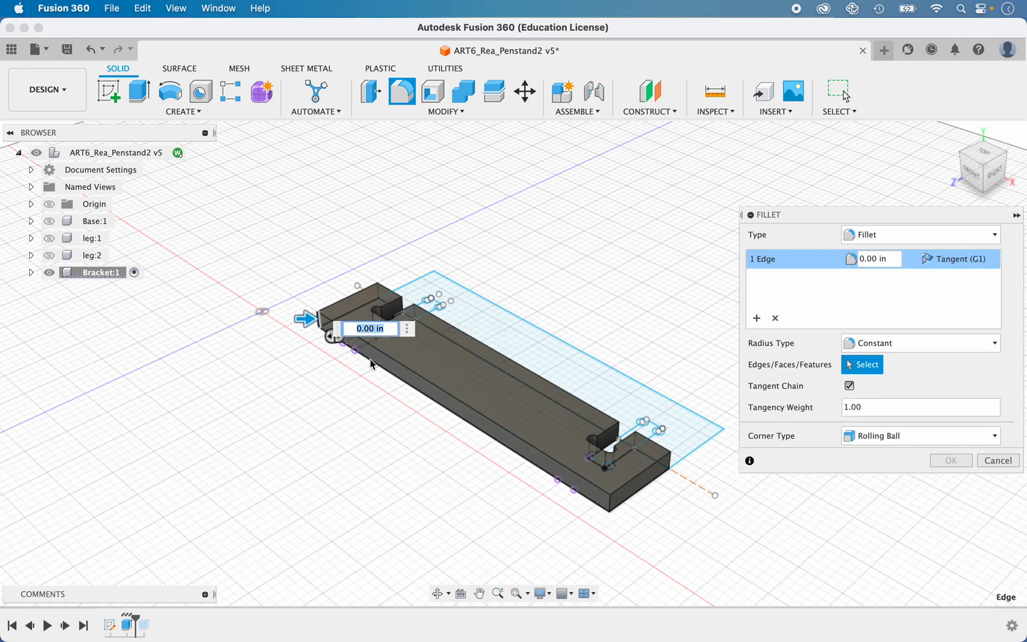
click(611, 505)
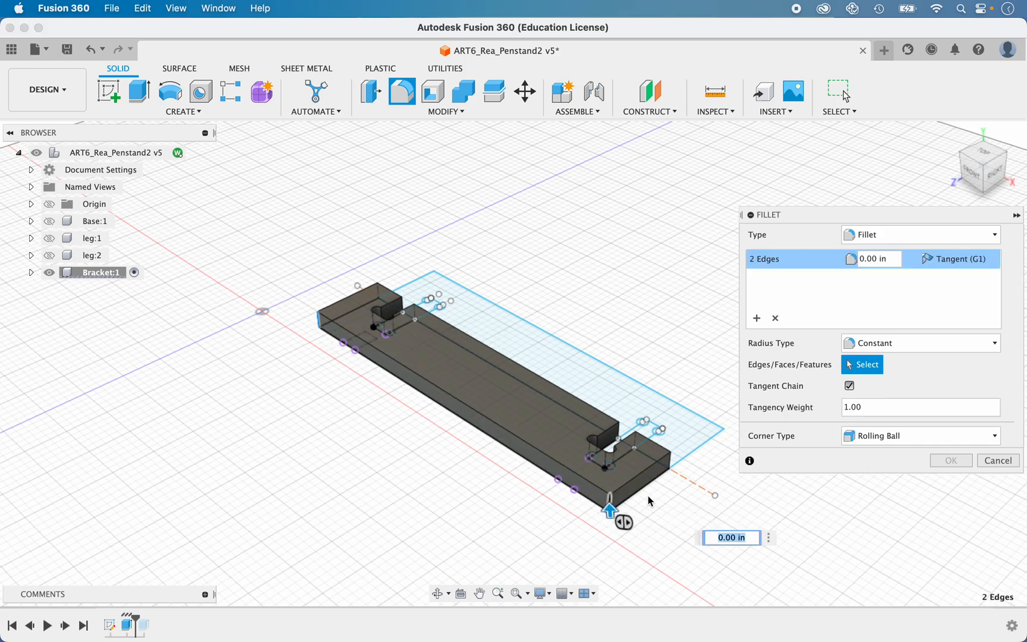
click(878, 259)
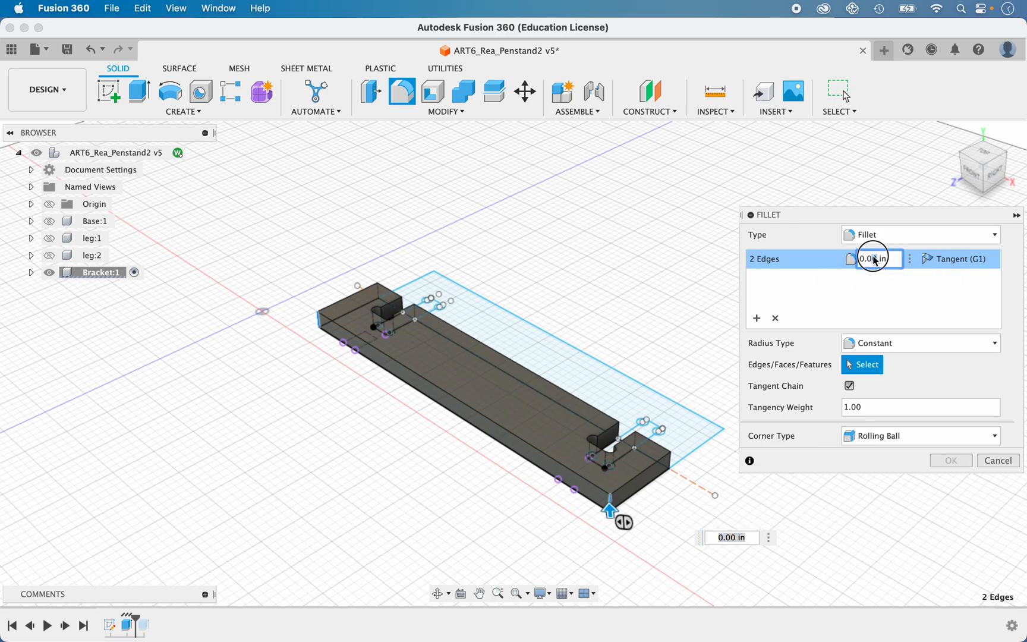
text(6)
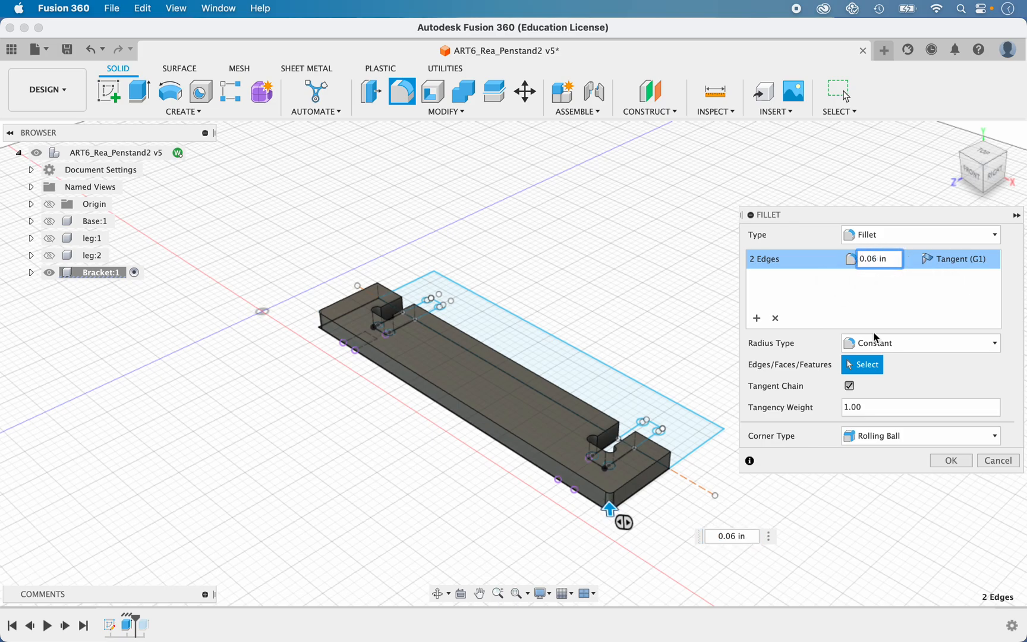
click(951, 461)
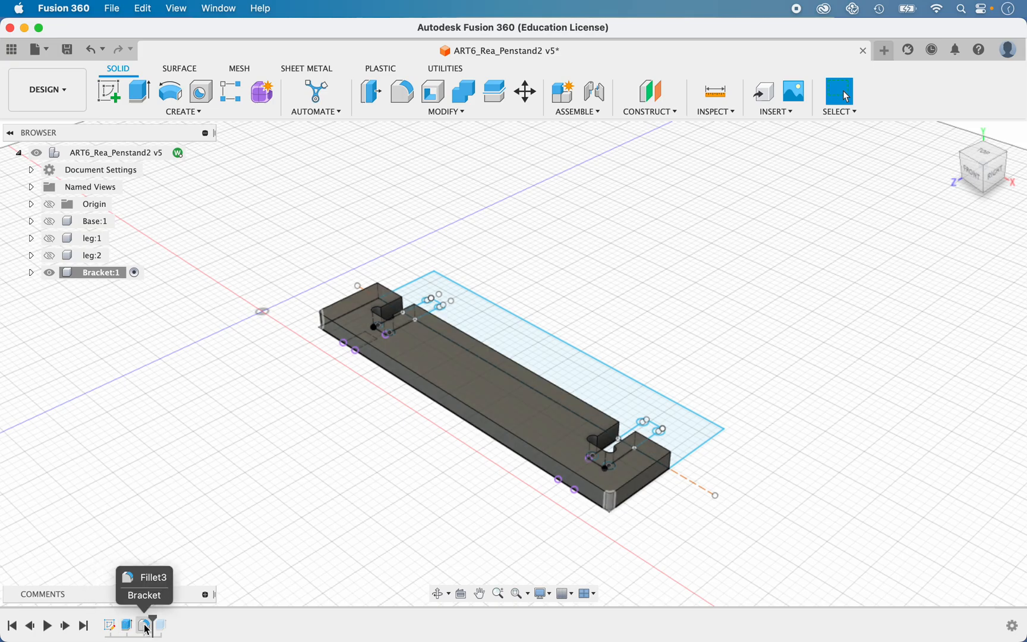
Roll the timeline past Extrude2 and replace its profiles with the rear bracket half, excluding the relief circles.
drag(152, 621, 170, 627)
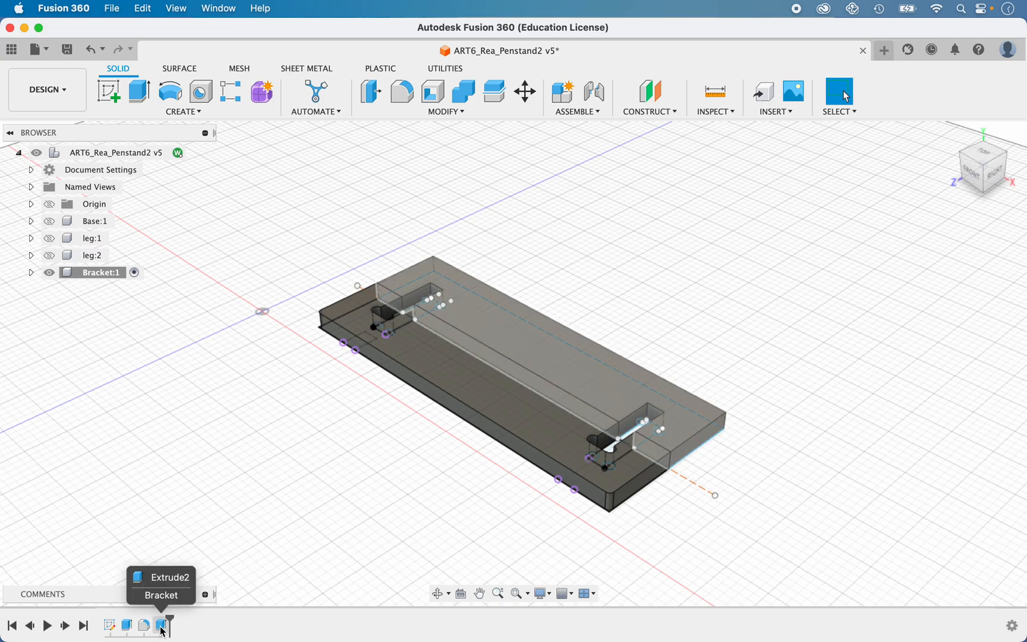
right_click(162, 630)
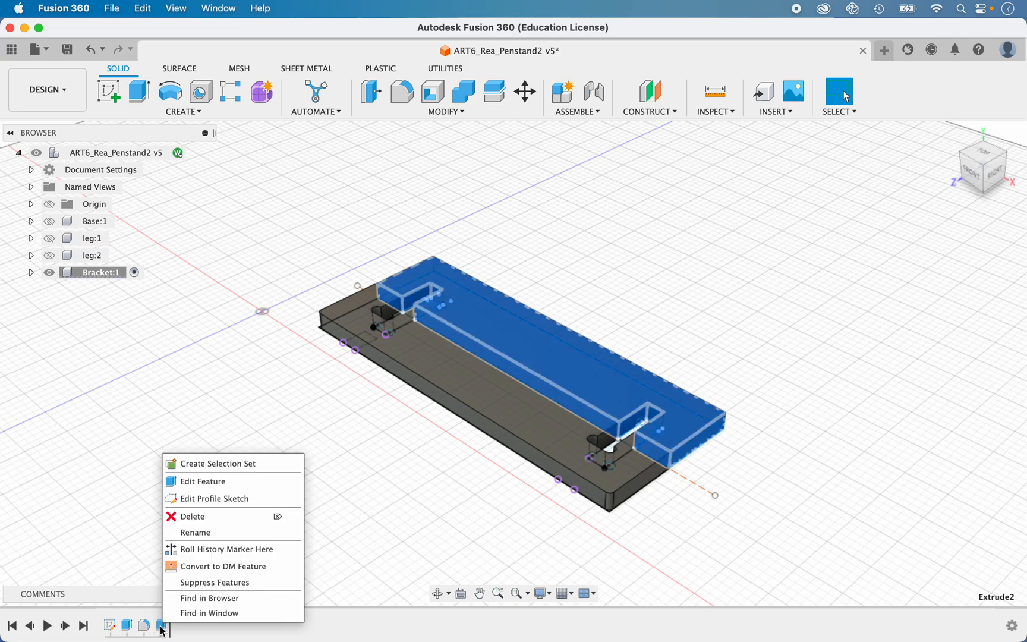
click(204, 483)
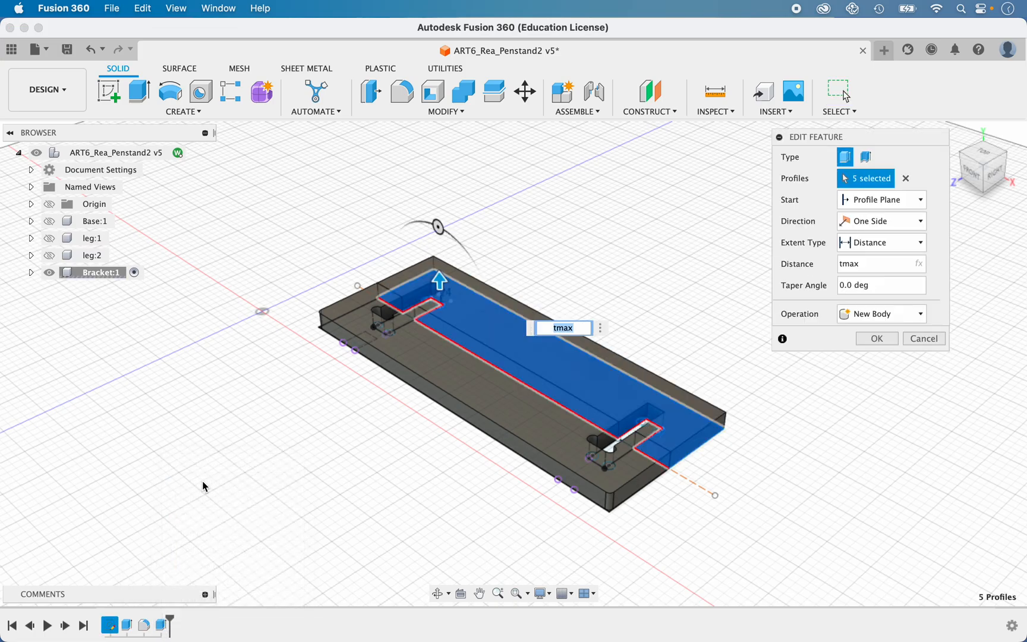
click(905, 179)
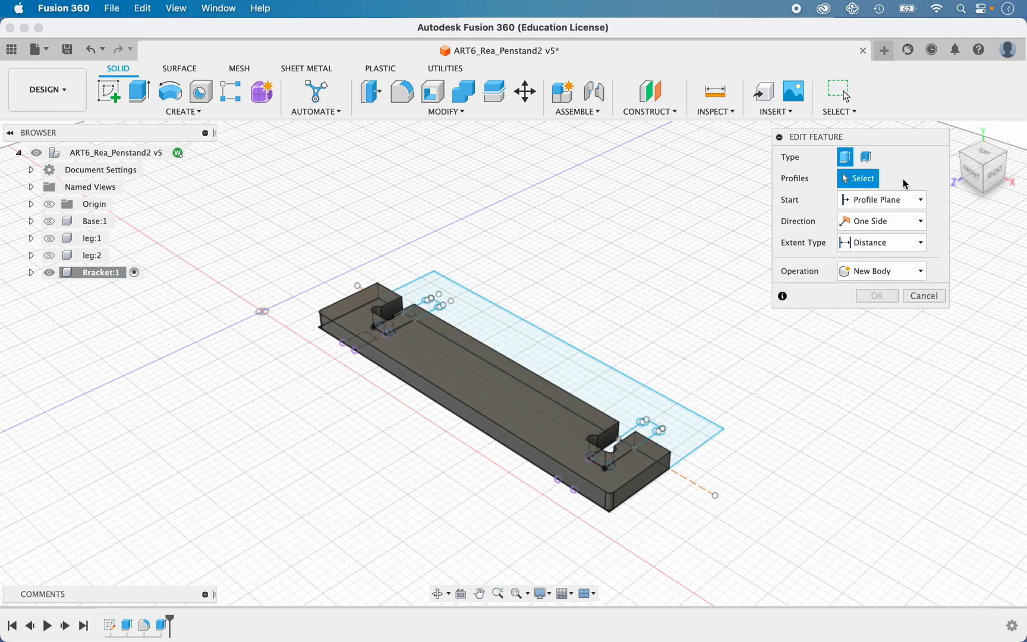
click(539, 360)
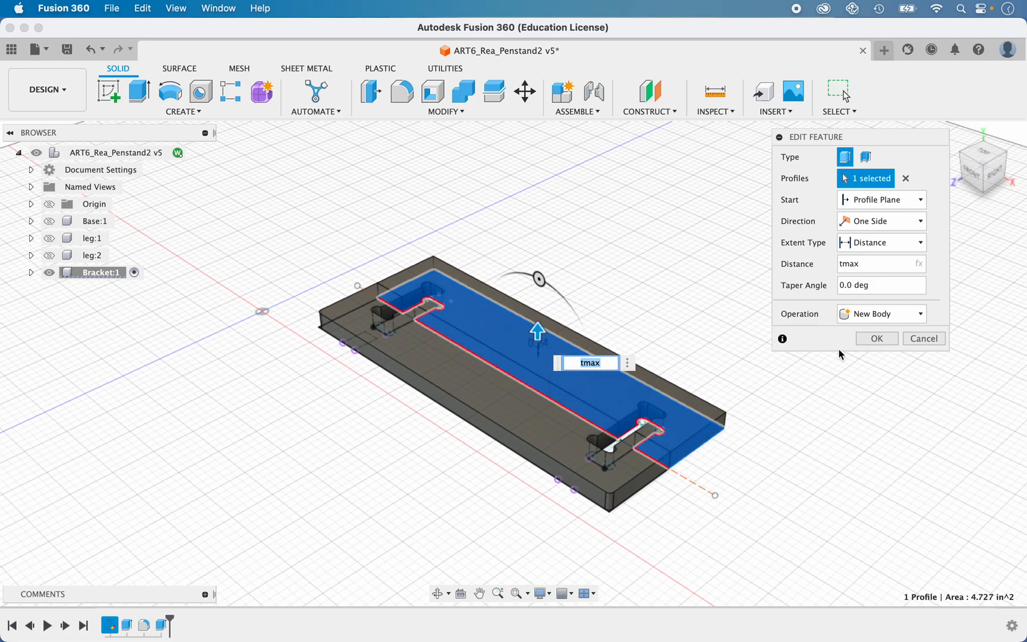
click(875, 340)
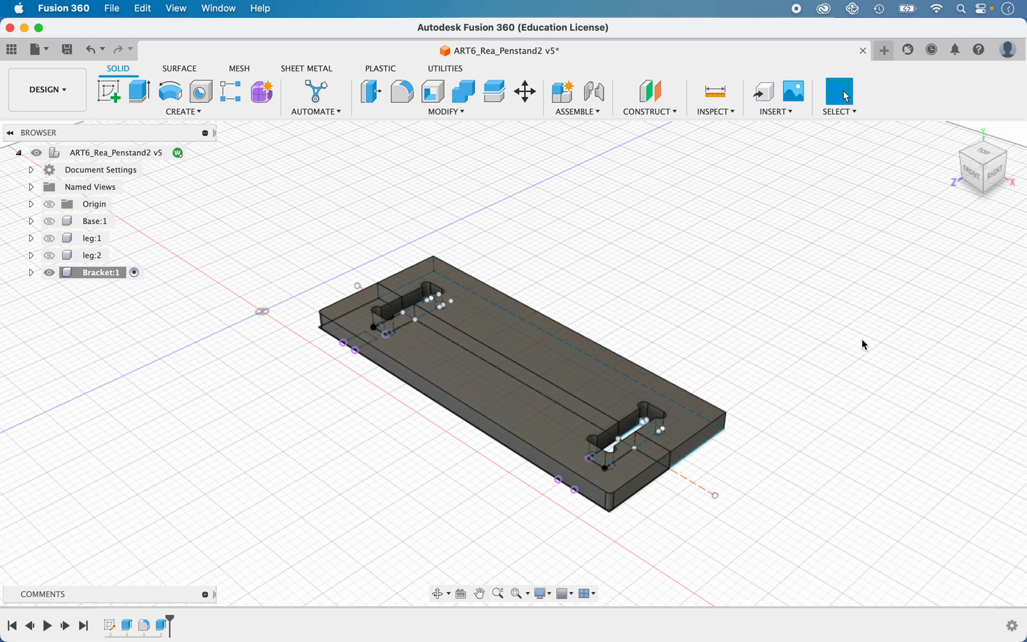
Fillet the two outer vertical corner edges of the rear bracket half with a 0.06 in radius.
click(402, 92)
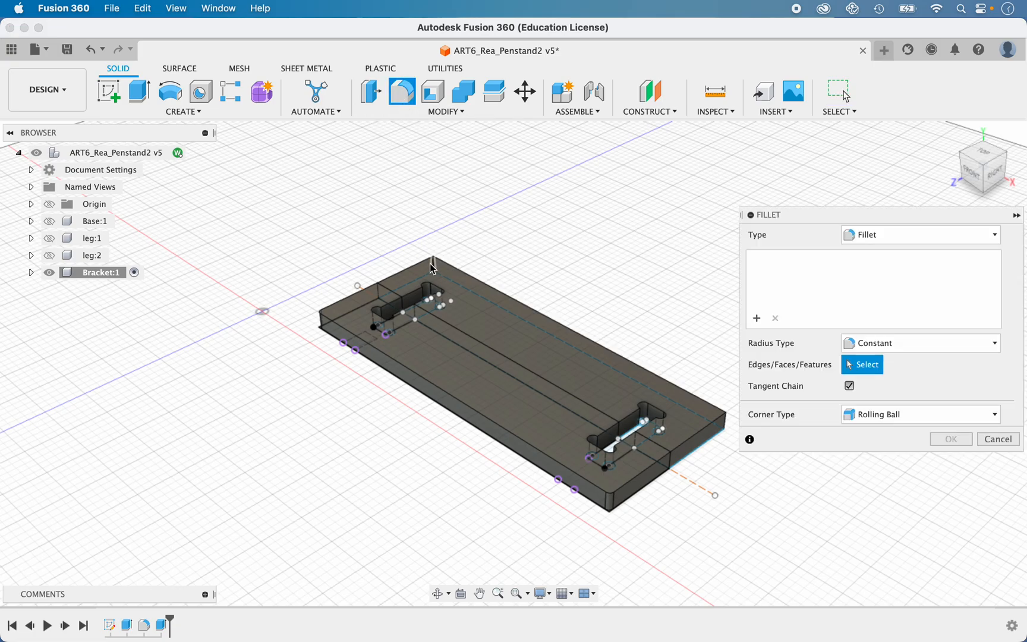
click(433, 266)
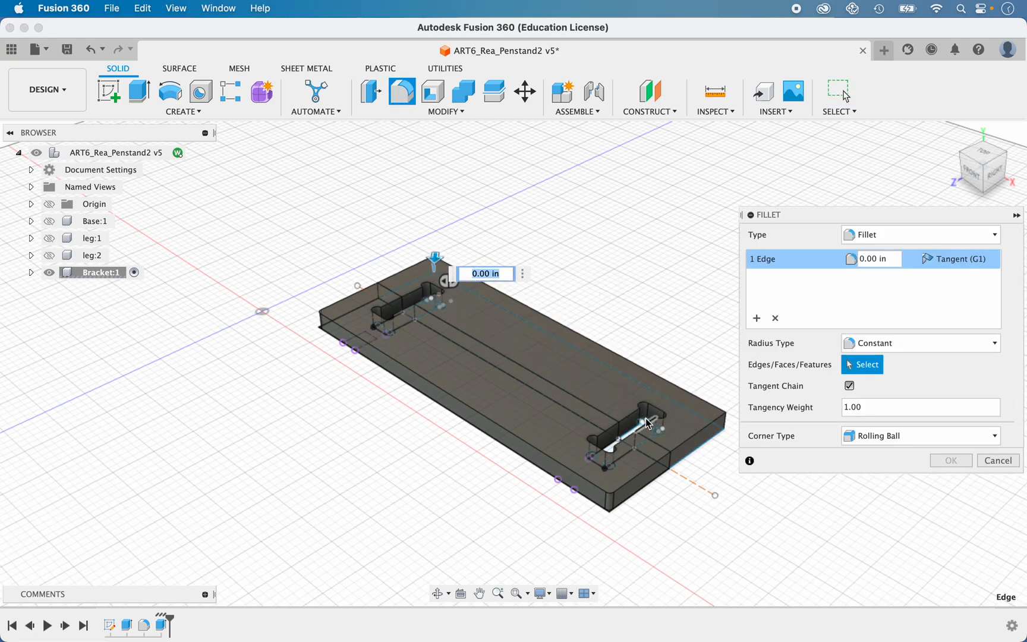
click(724, 429)
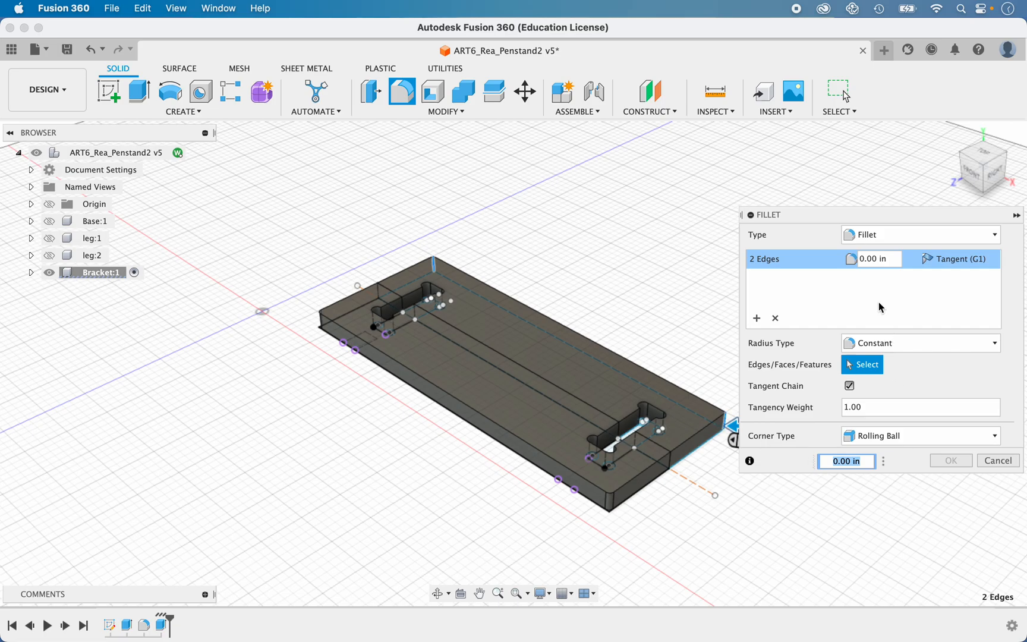
click(877, 260)
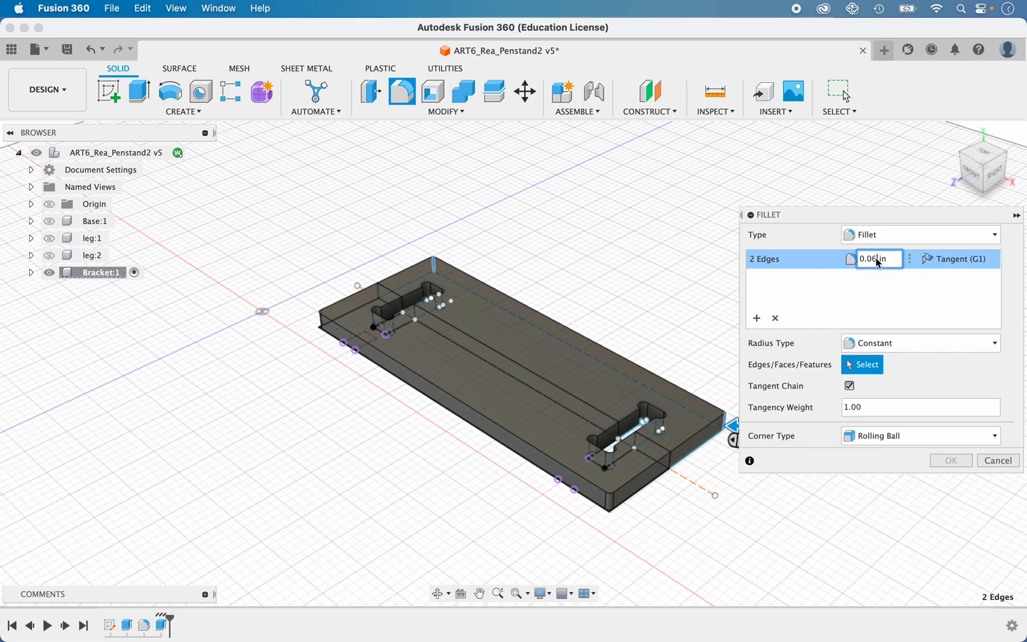
click(956, 462)
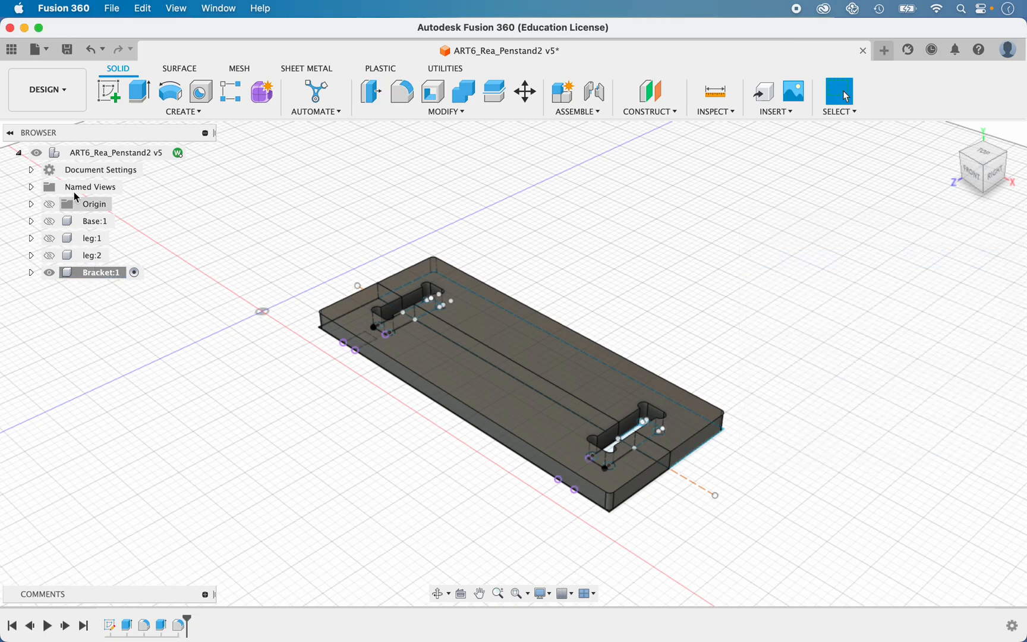
Activate the top-level pen stand assembly, show the base and both legs, and hide the bracket.
click(194, 152)
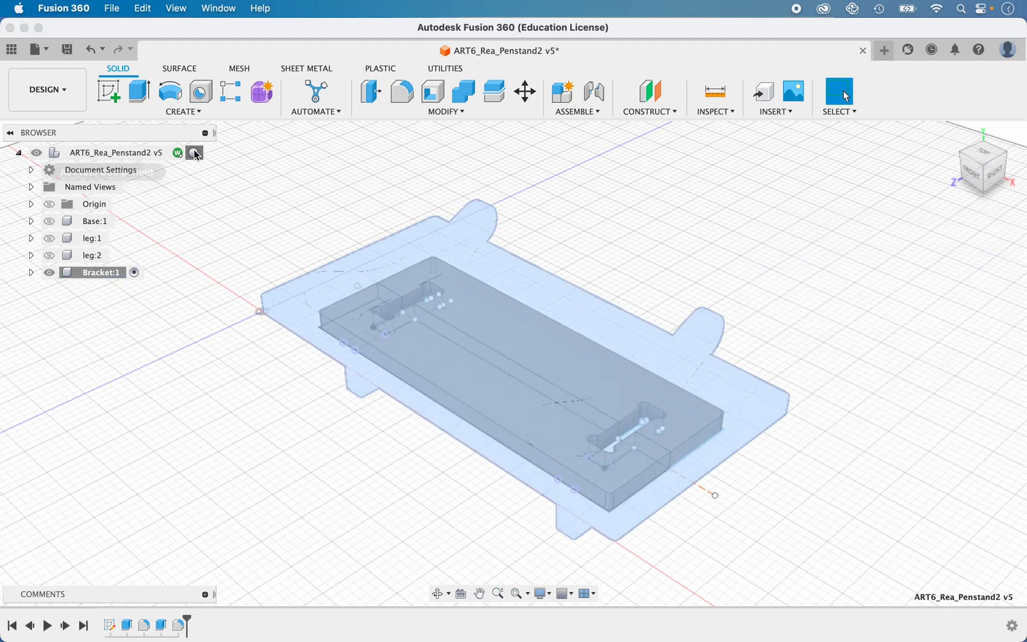
click(49, 221)
click(49, 237)
click(49, 255)
click(49, 272)
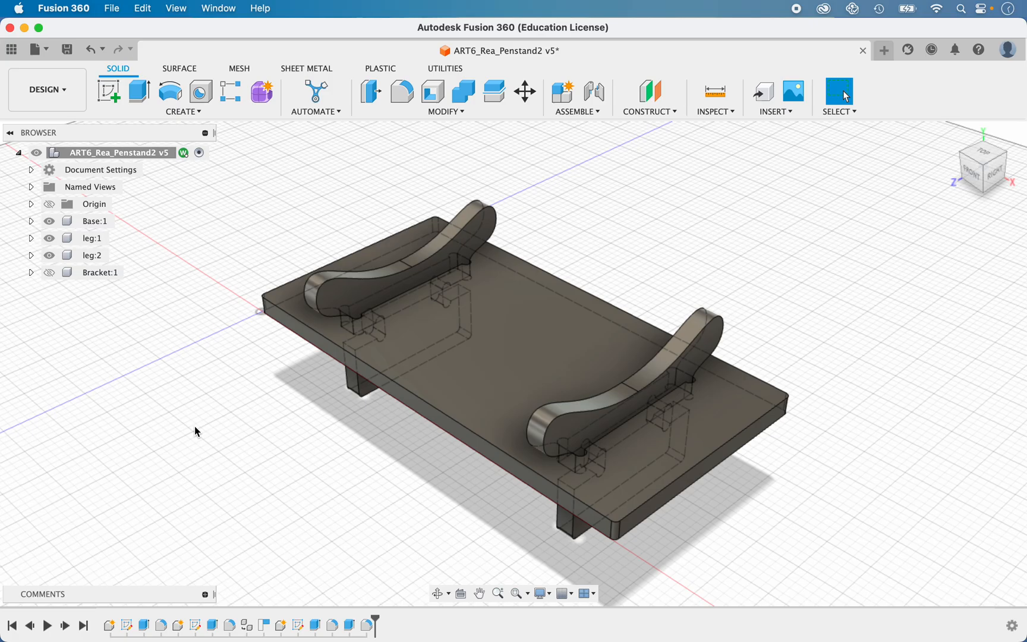
Show the bracket again and examine how it fits around the legs beneath the base from several angles.
shift+scroll(194, 425, down, 5)
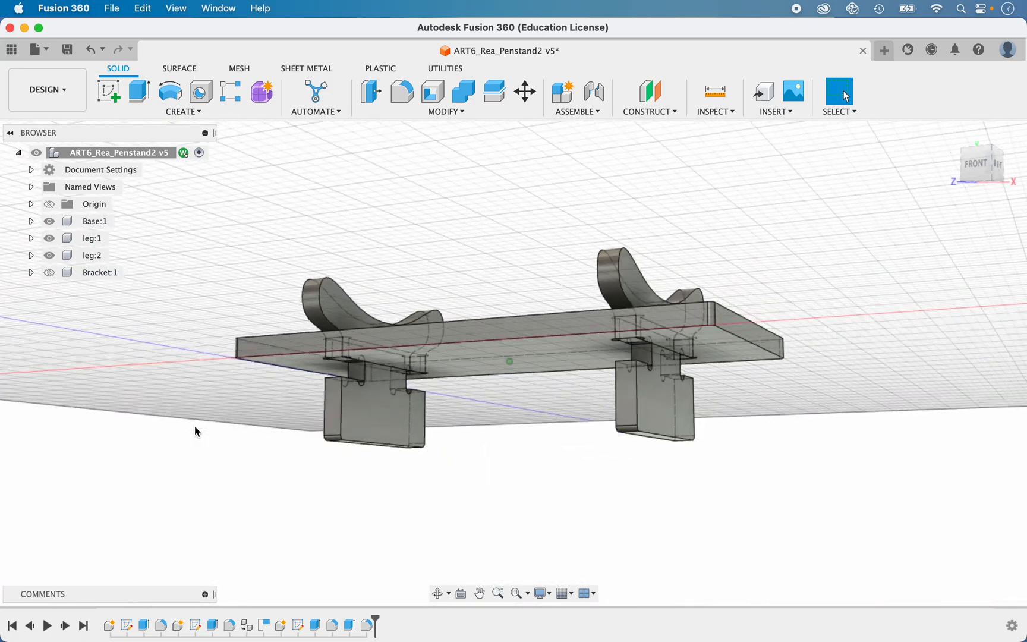
shift+scroll(195, 426, up, 5)
click(50, 272)
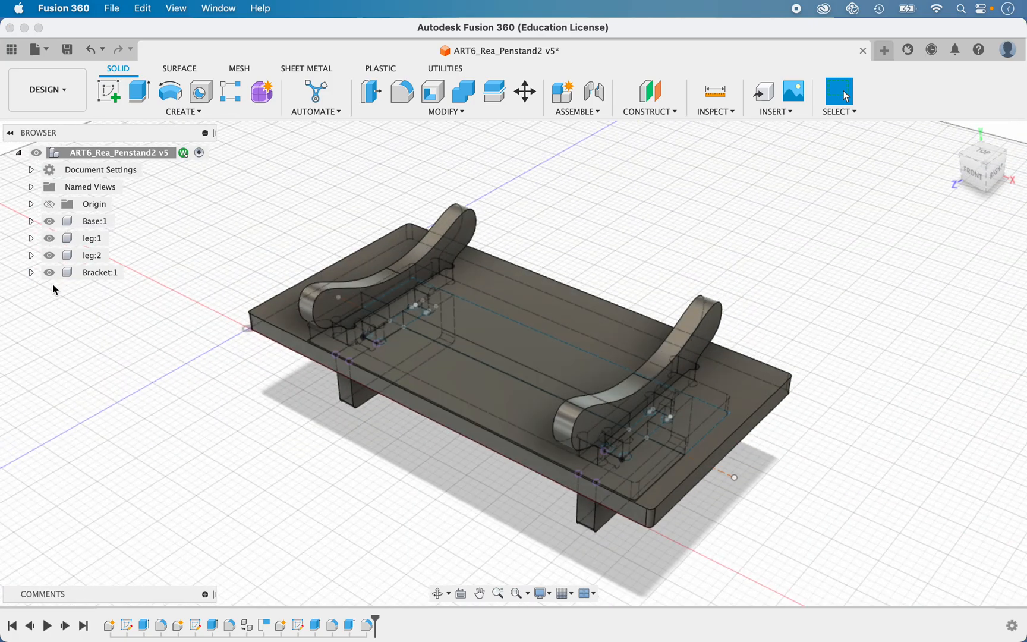
shift+scroll(131, 398, down, 4)
shift+scroll(130, 397, up, 5)
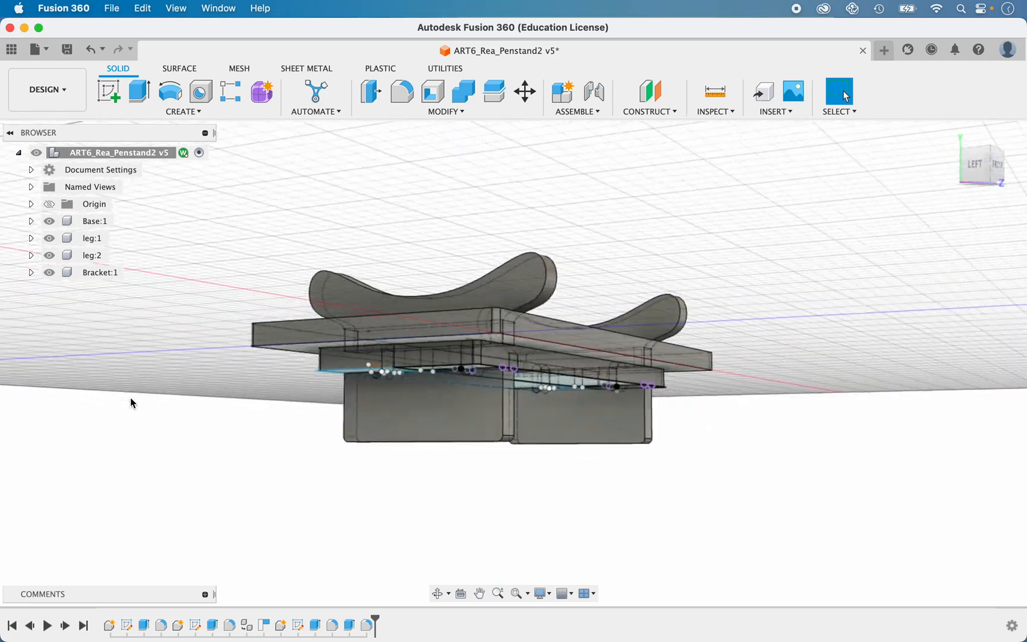
shift+scroll(130, 397, left, 8)
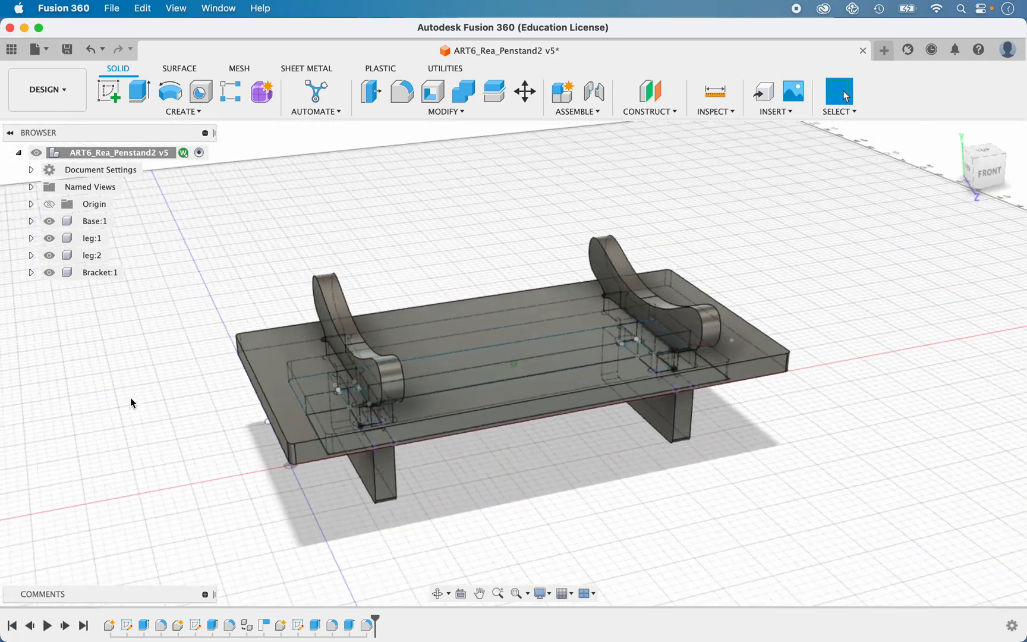
shift+scroll(130, 398, left, 2)
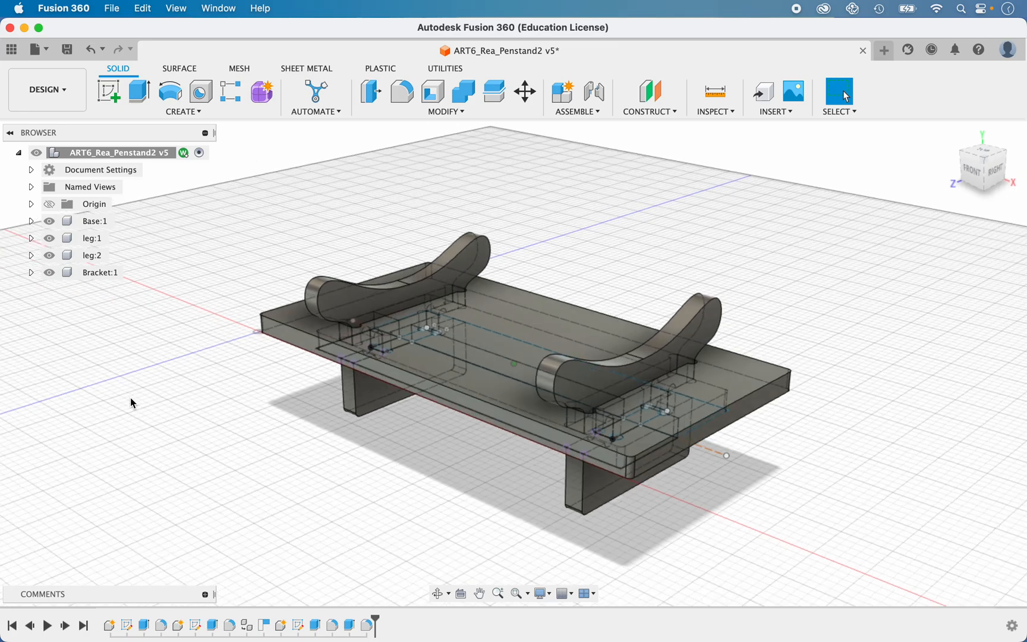
shift+scroll(131, 398, right, 3)
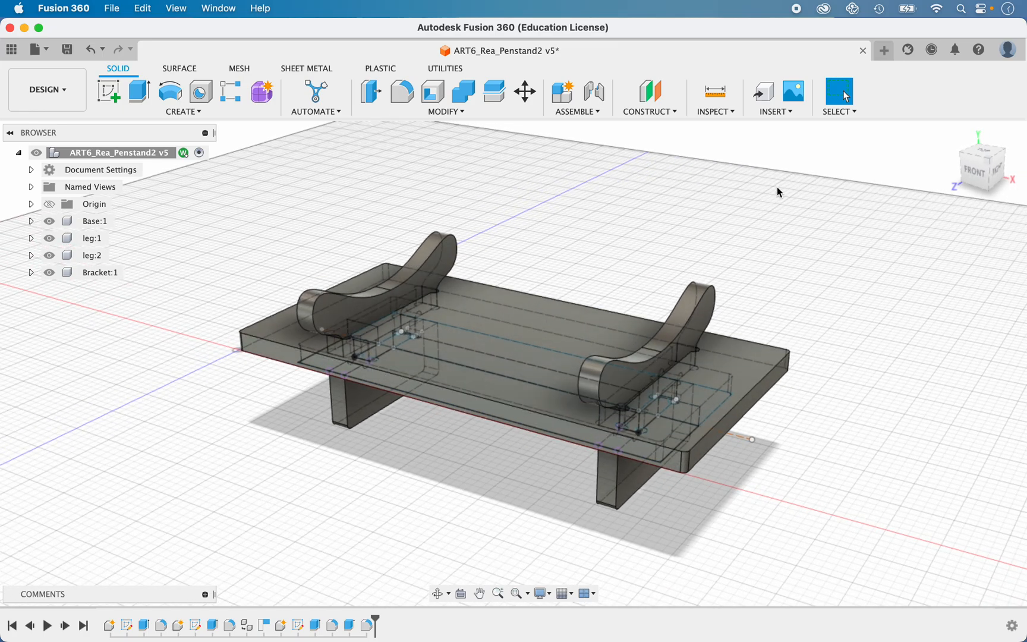
Run an interference check on the base, both legs and the bracket with coincident faces excluded.
click(711, 113)
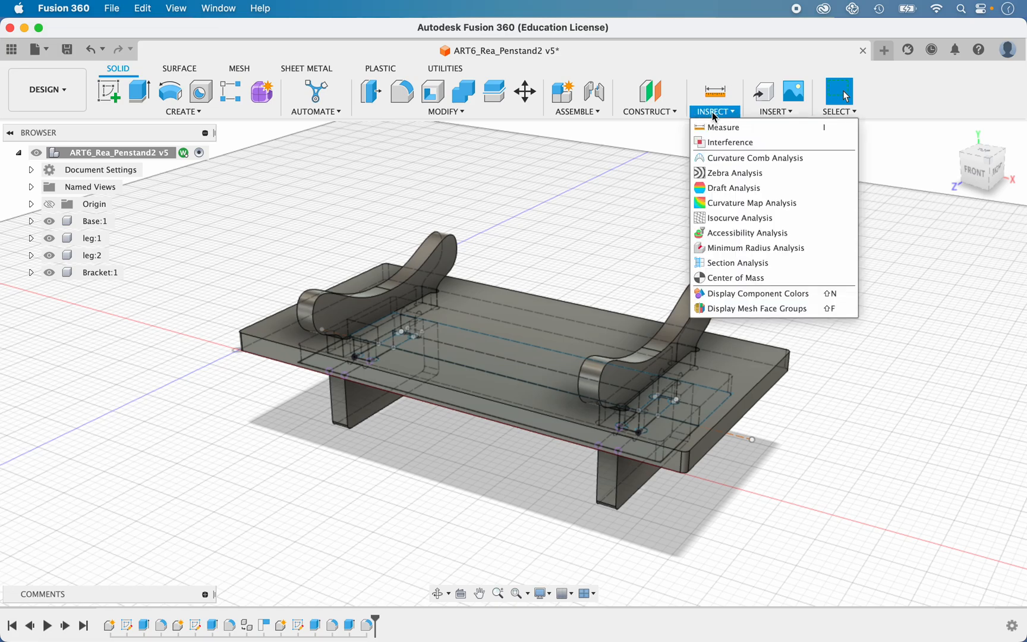
click(713, 144)
drag(196, 188, 819, 539)
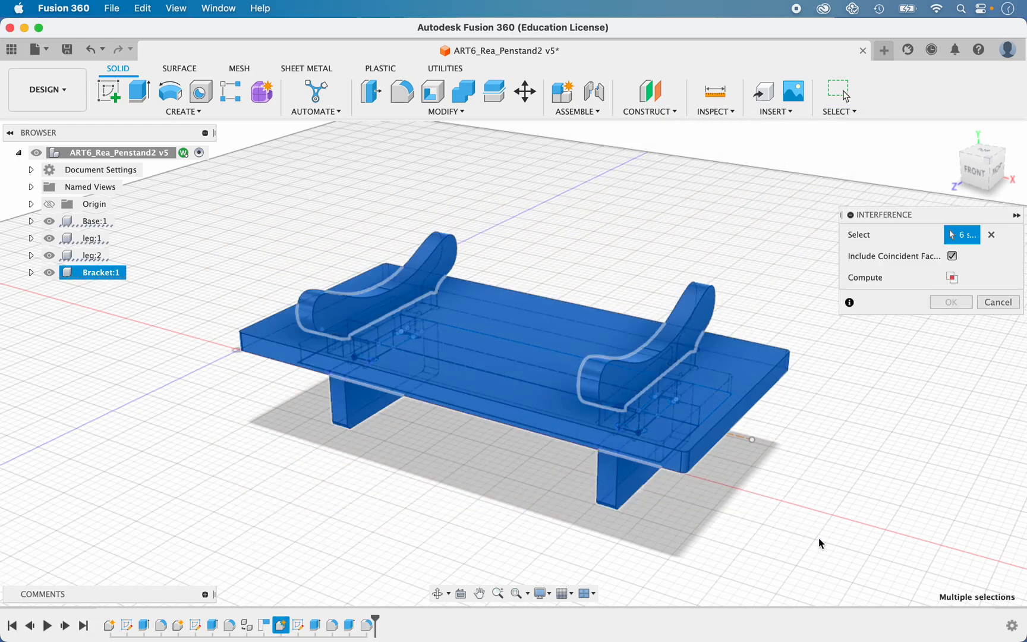
click(951, 256)
click(951, 277)
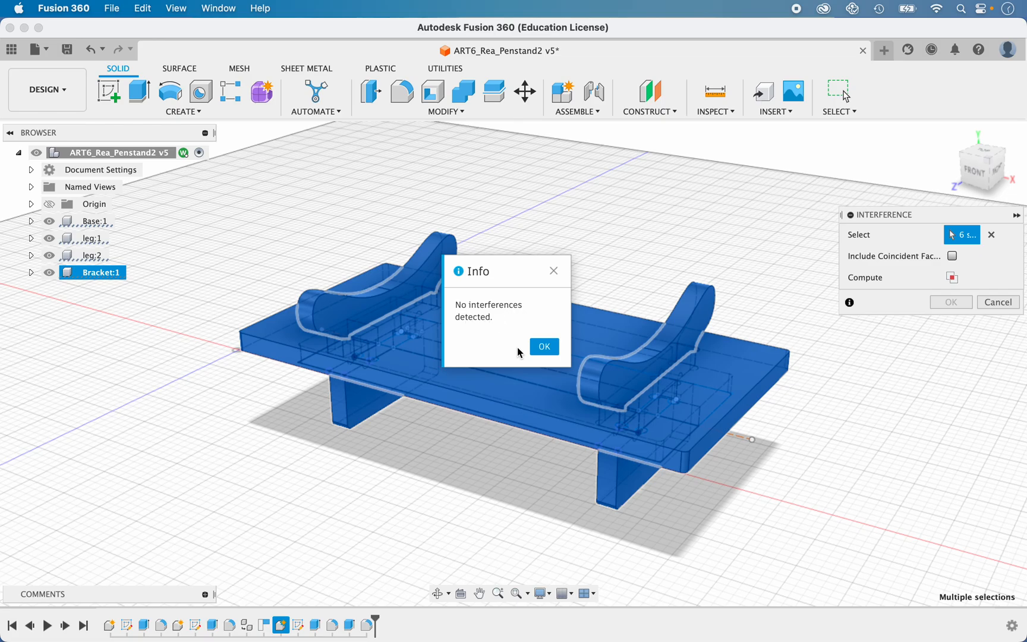
click(545, 348)
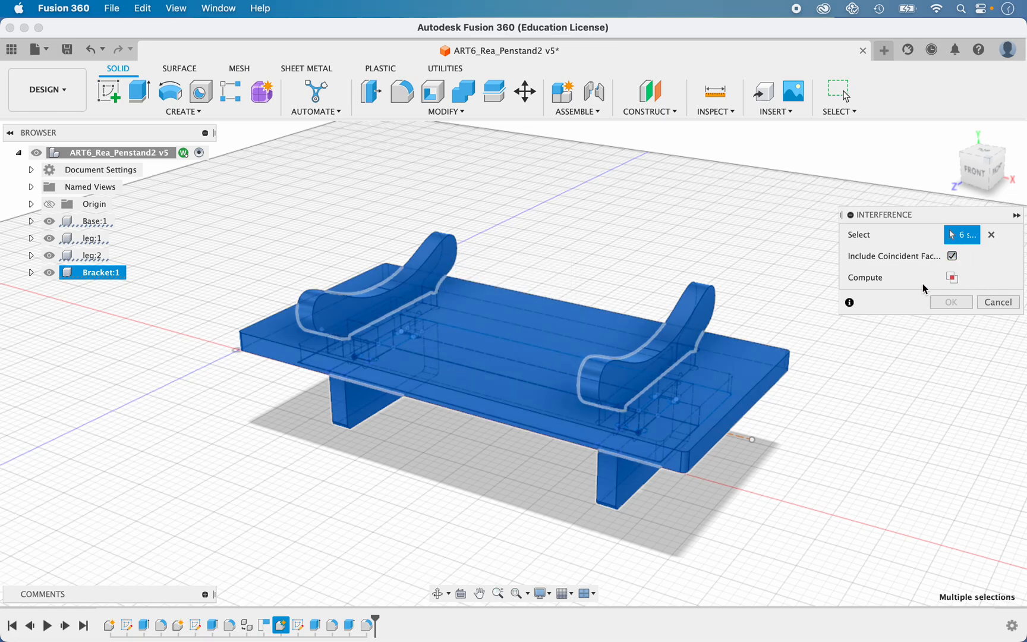
Rerun the interference check on all components with coincident faces included, and review the list of component pairs.
click(952, 278)
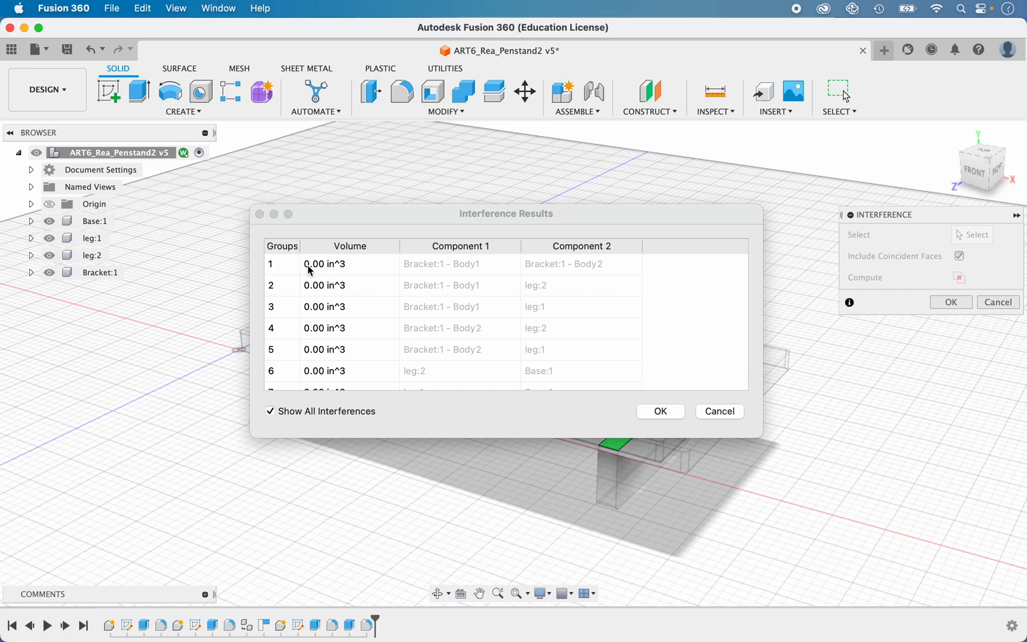
scroll(330, 331, down, 2)
scroll(328, 334, up, 2)
click(660, 413)
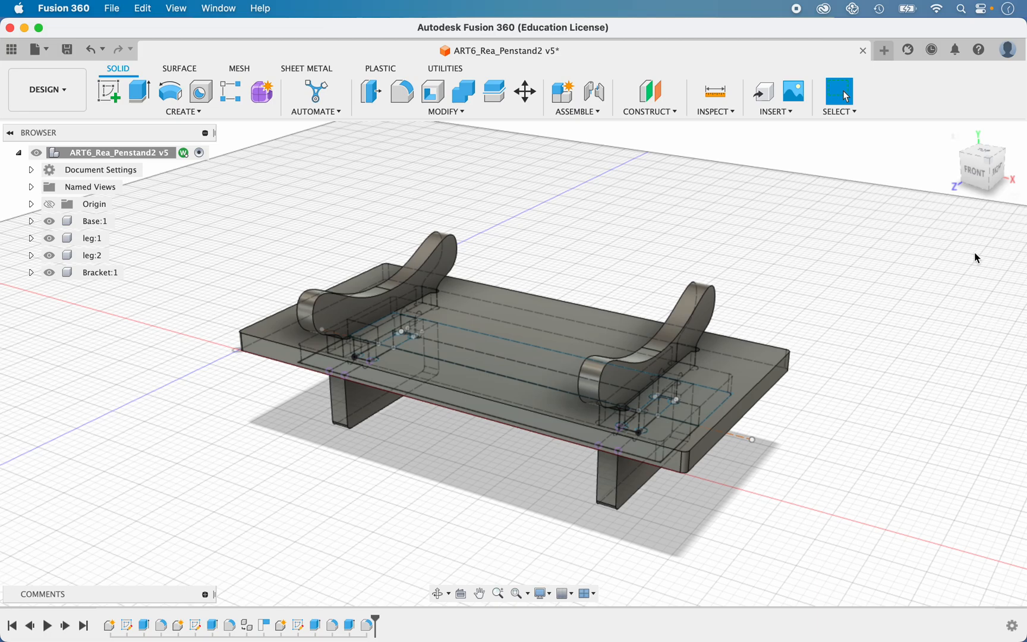